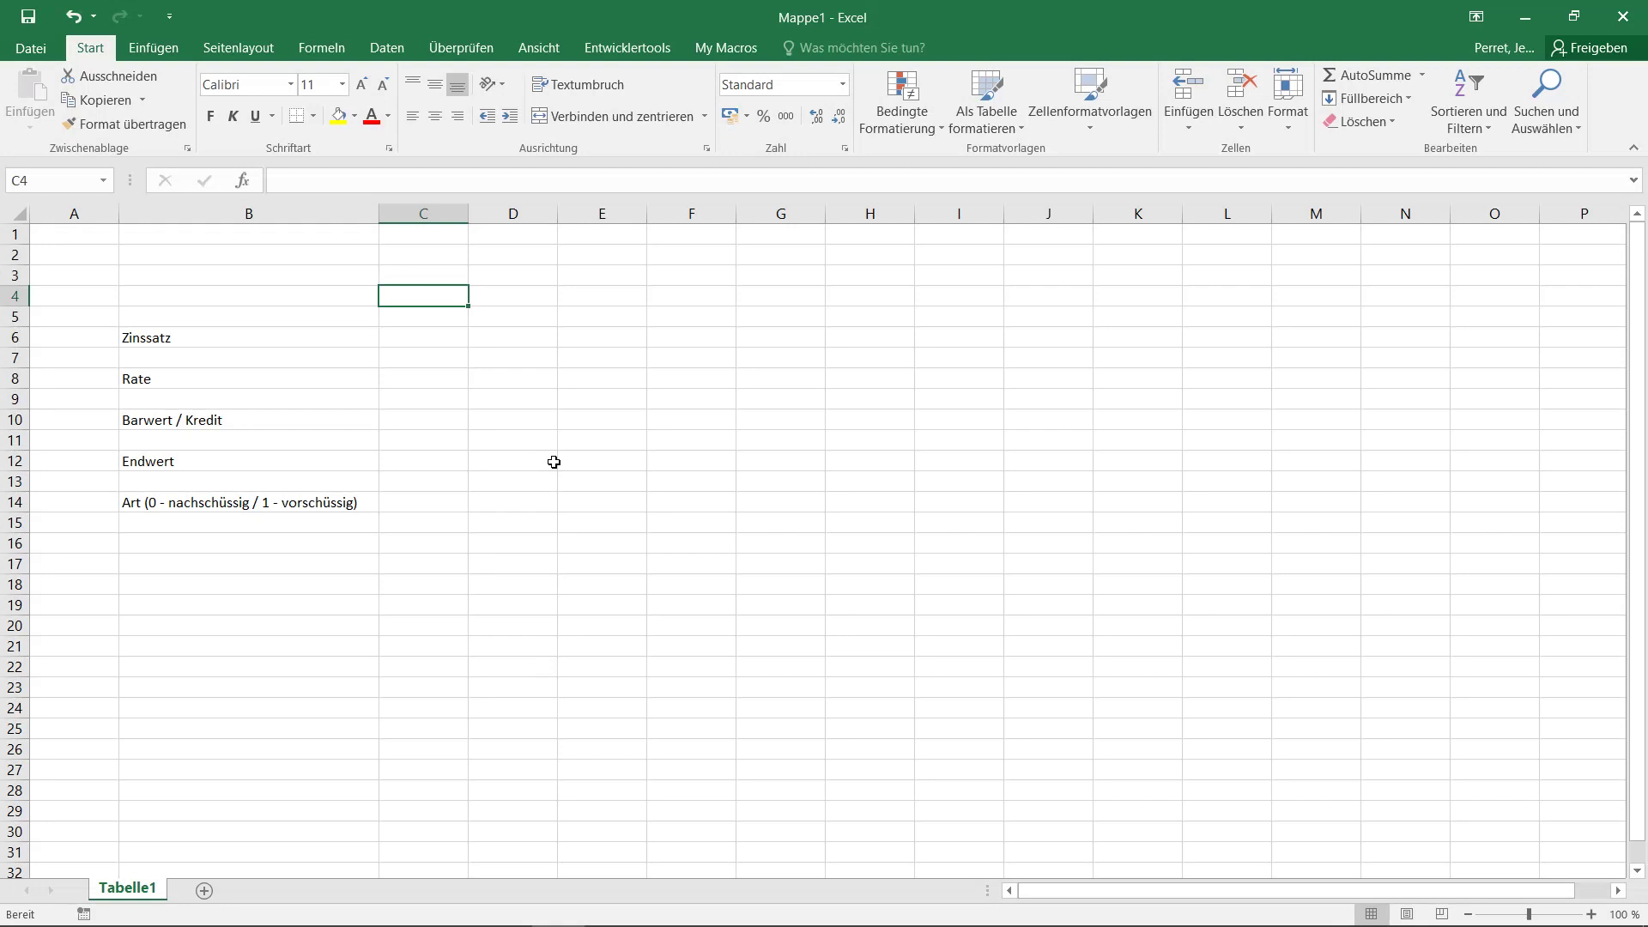
Put the heading ZZR in C4, -12000 in C10 and 0 in C12.
{"action": "type", "text": "ZZR"}
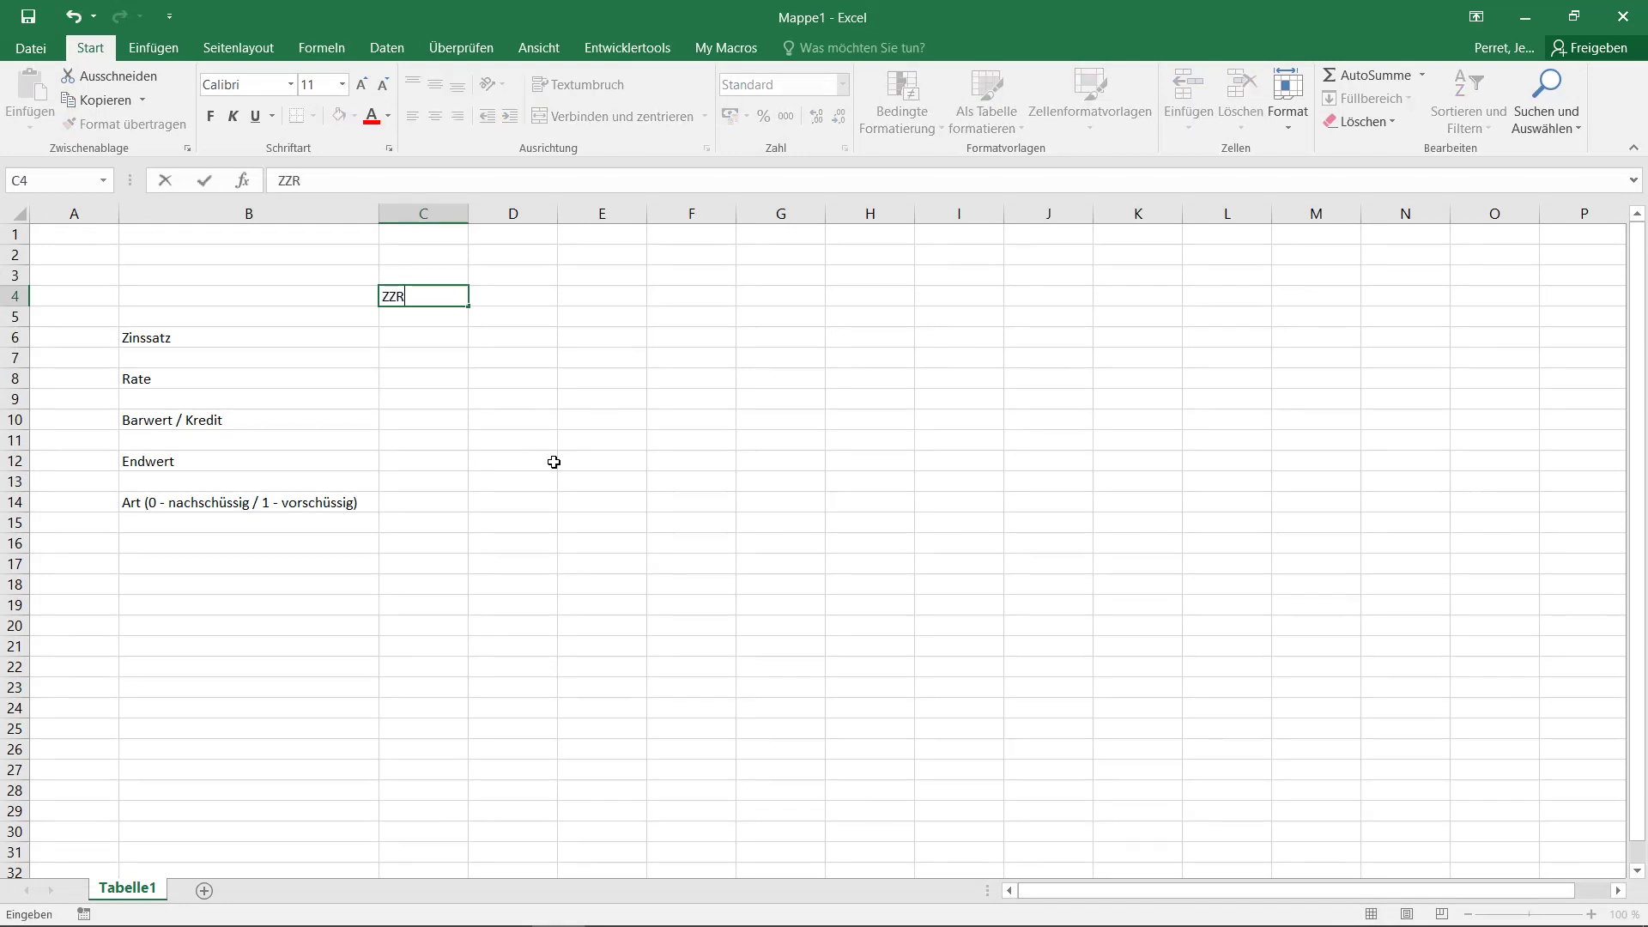
{"action": "key", "text": "Return"}
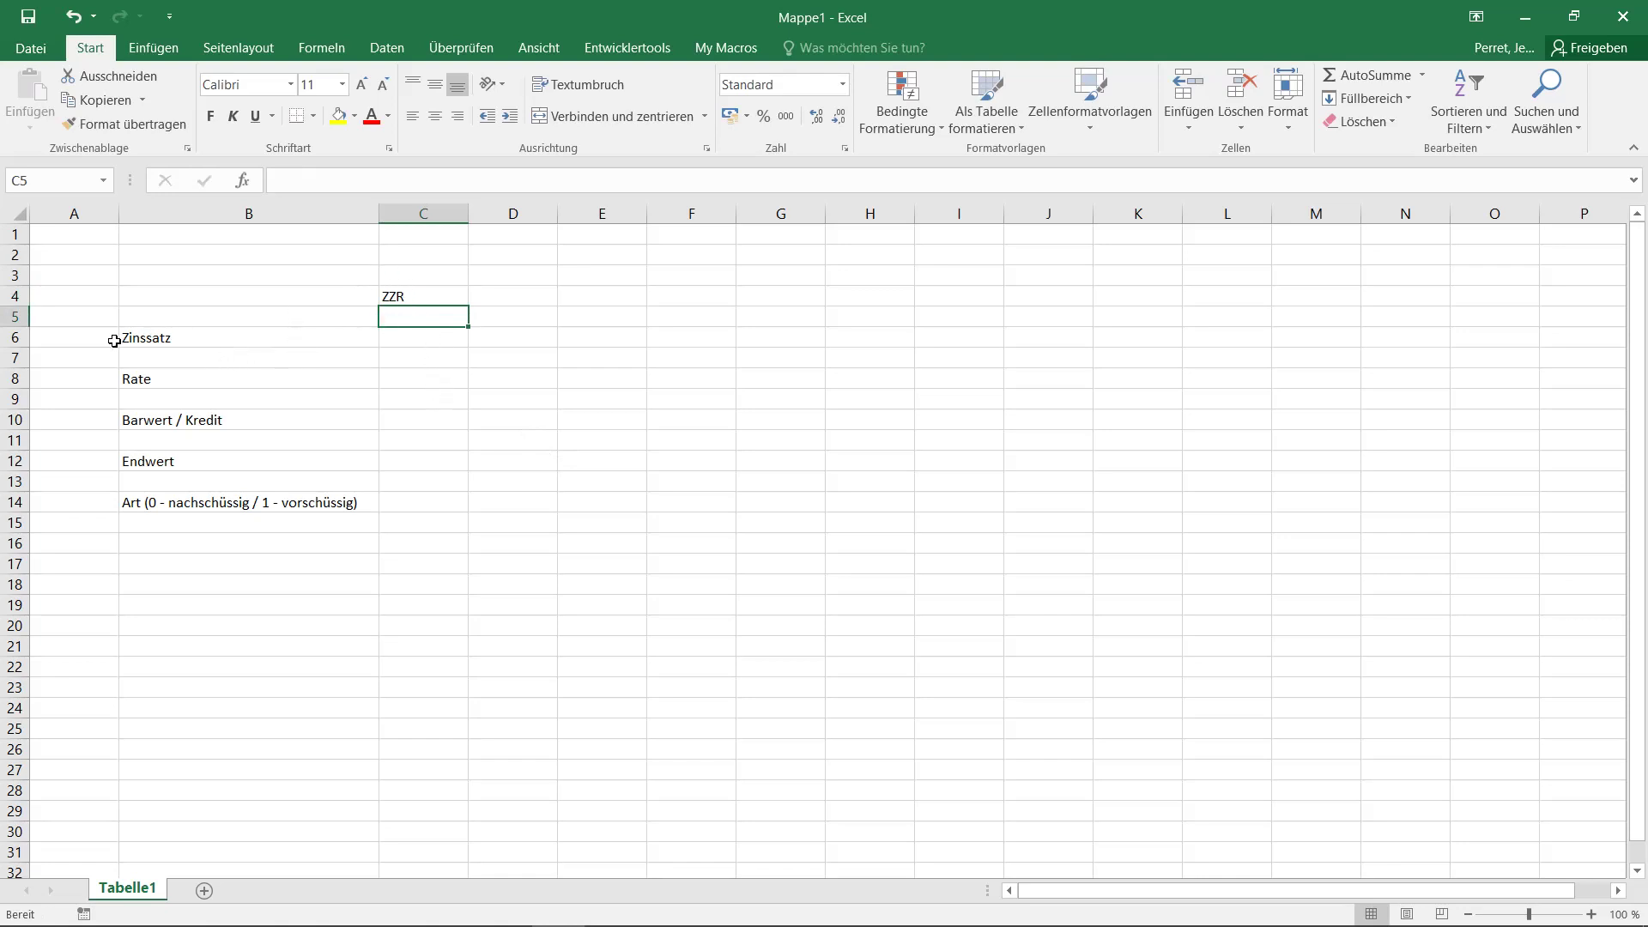
{"action": "left_click", "coordinate": [433, 428]}
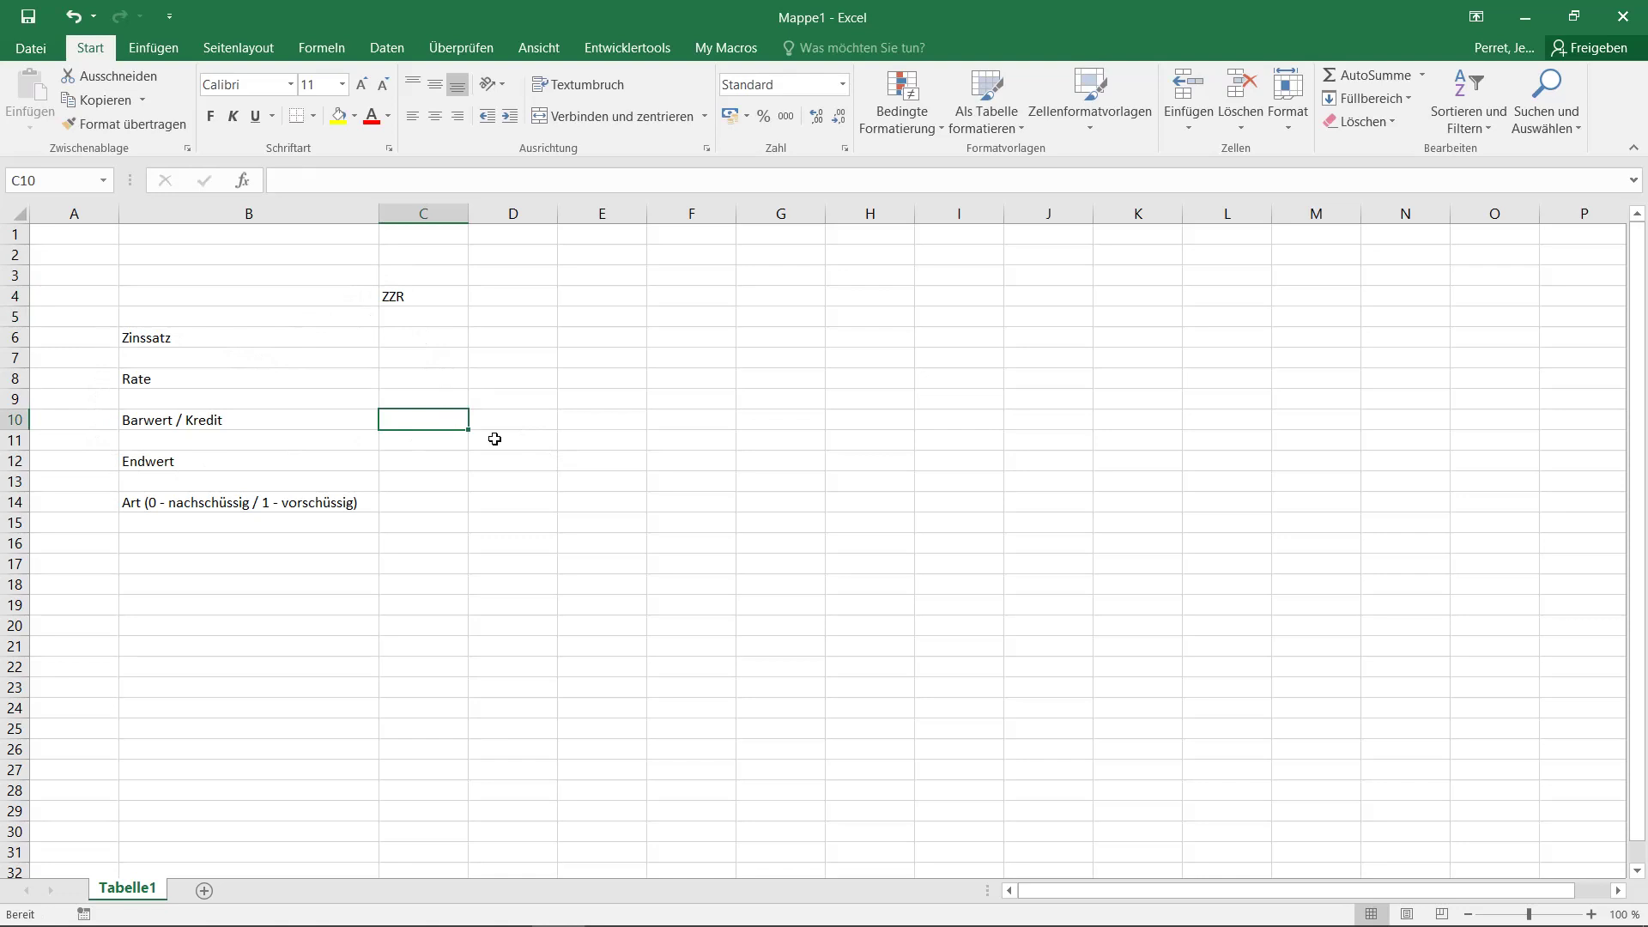
{"action": "type", "text": "-12"}
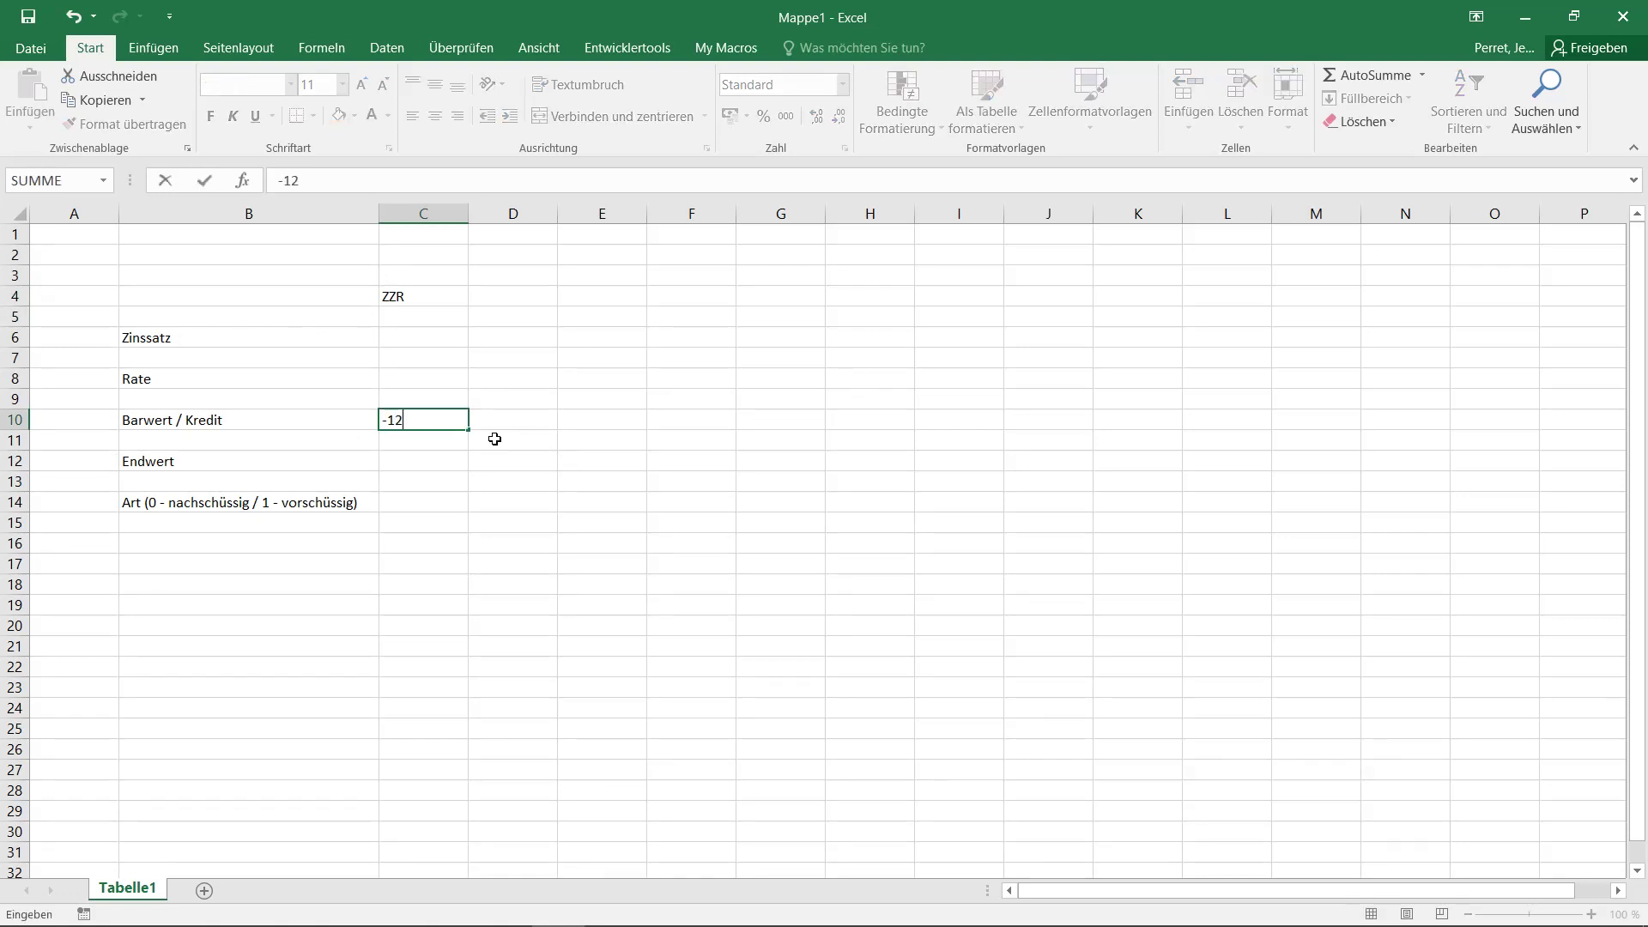
{"action": "type", "text": "000"}
{"action": "key", "text": "Return"}
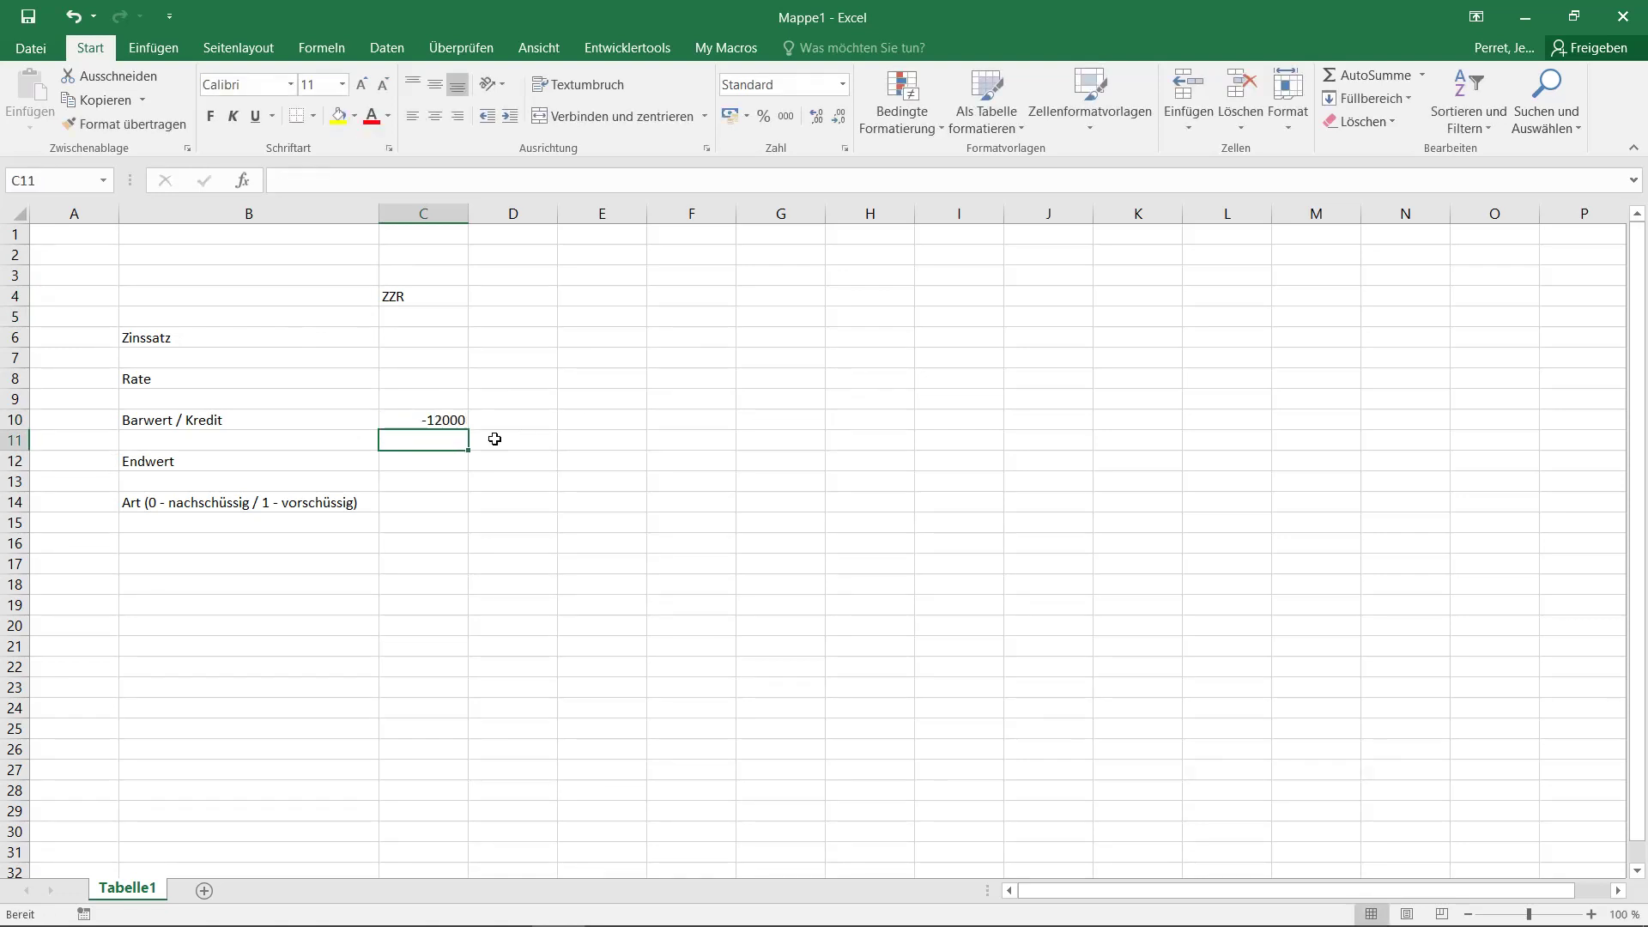
{"action": "left_click", "coordinate": [441, 468]}
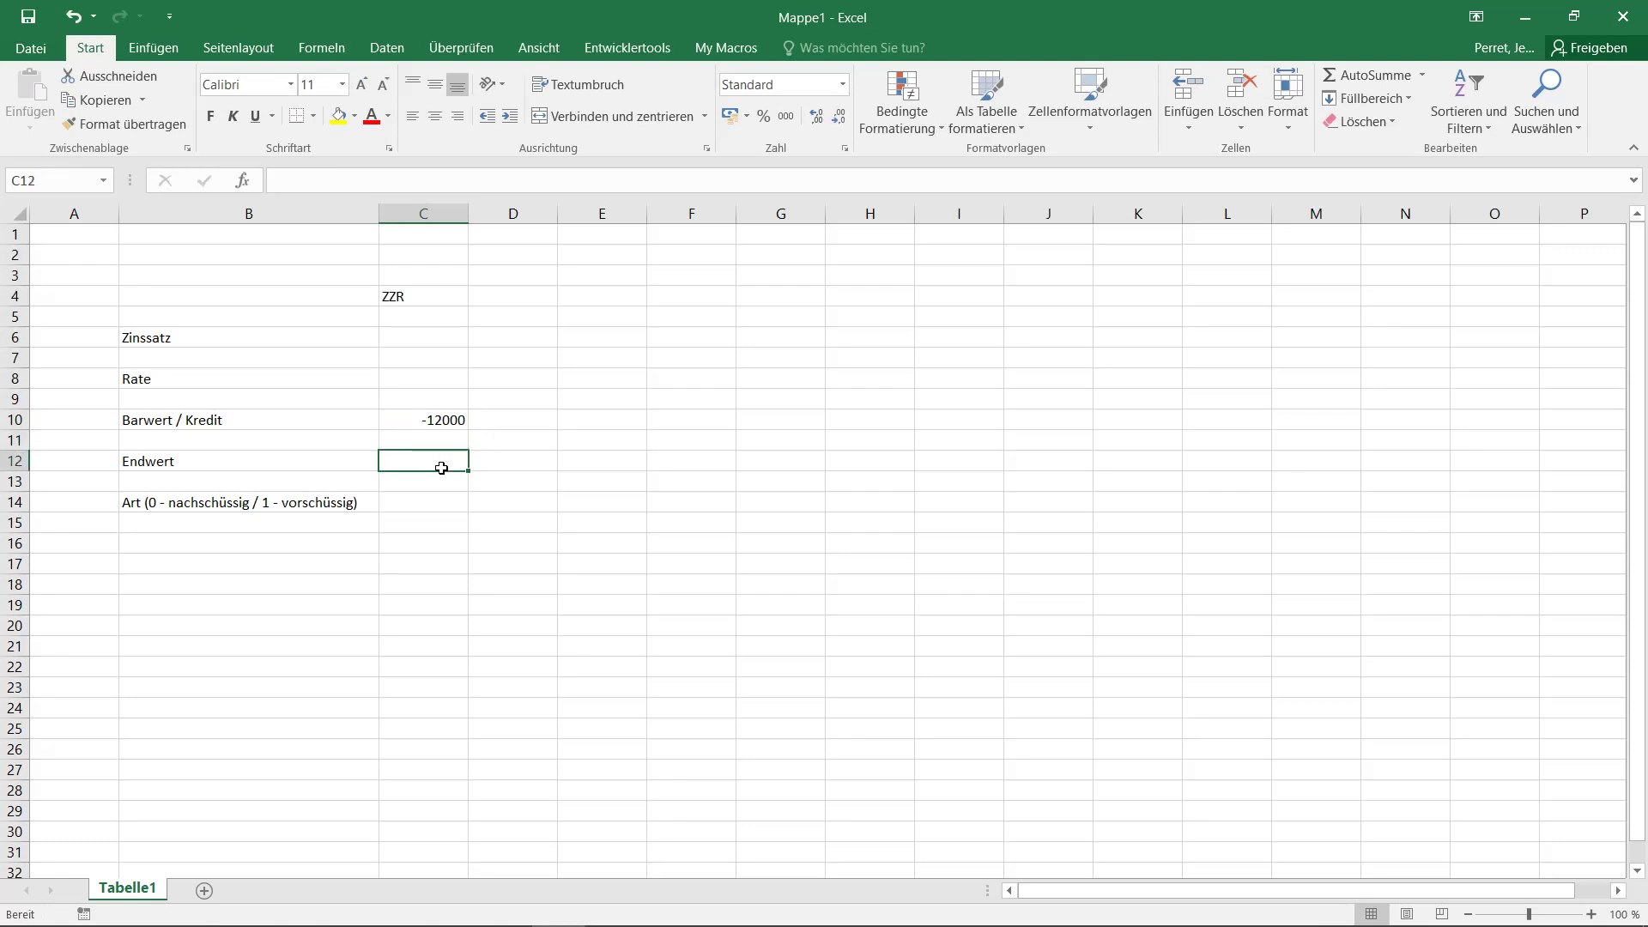
{"action": "type", "text": "0"}
{"action": "key", "text": "Return"}
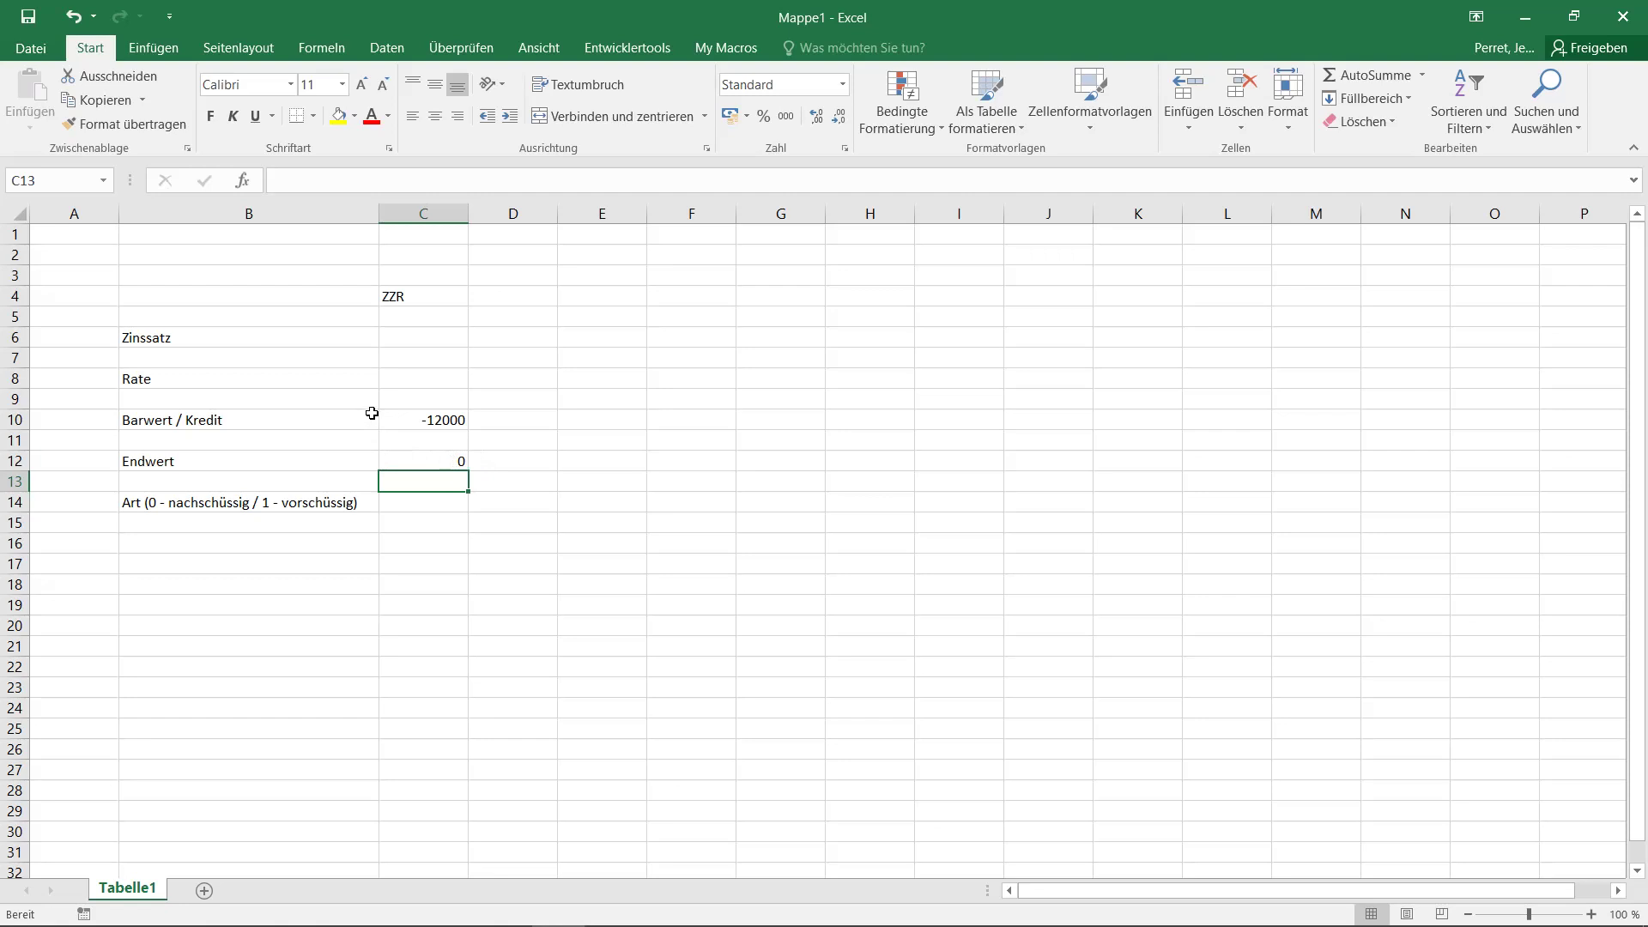
Enter interest rate 0,03 in C6, payment 1000 in C8 and payment type 0 in C14.
{"action": "left_click", "coordinate": [441, 333]}
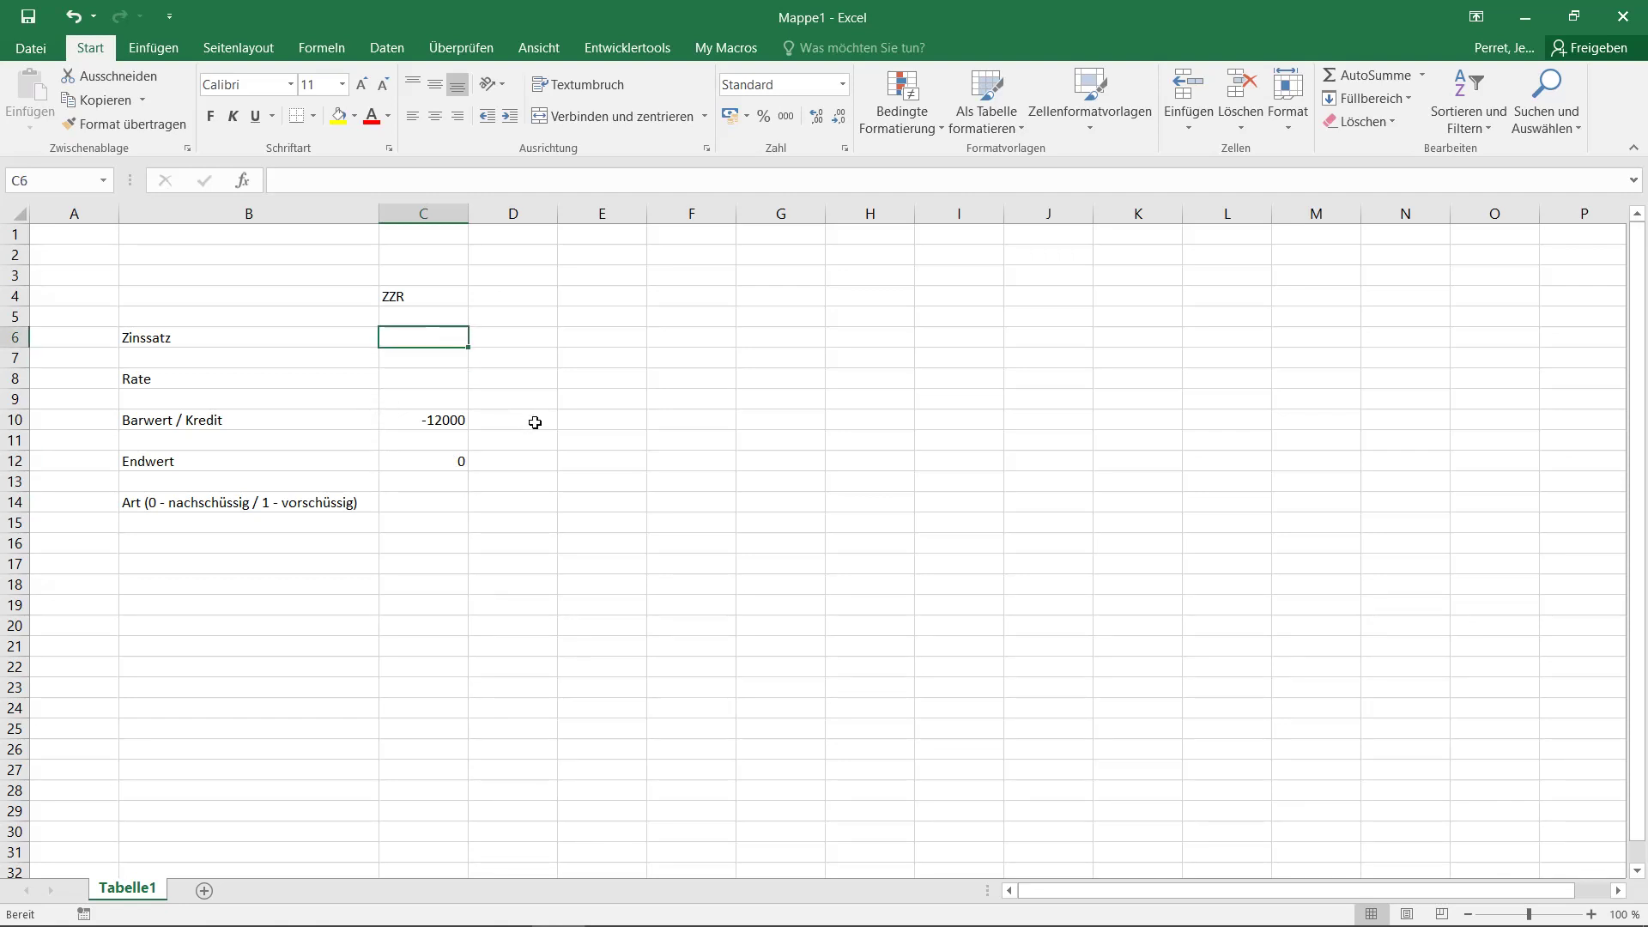
{"action": "type", "text": "0,0"}
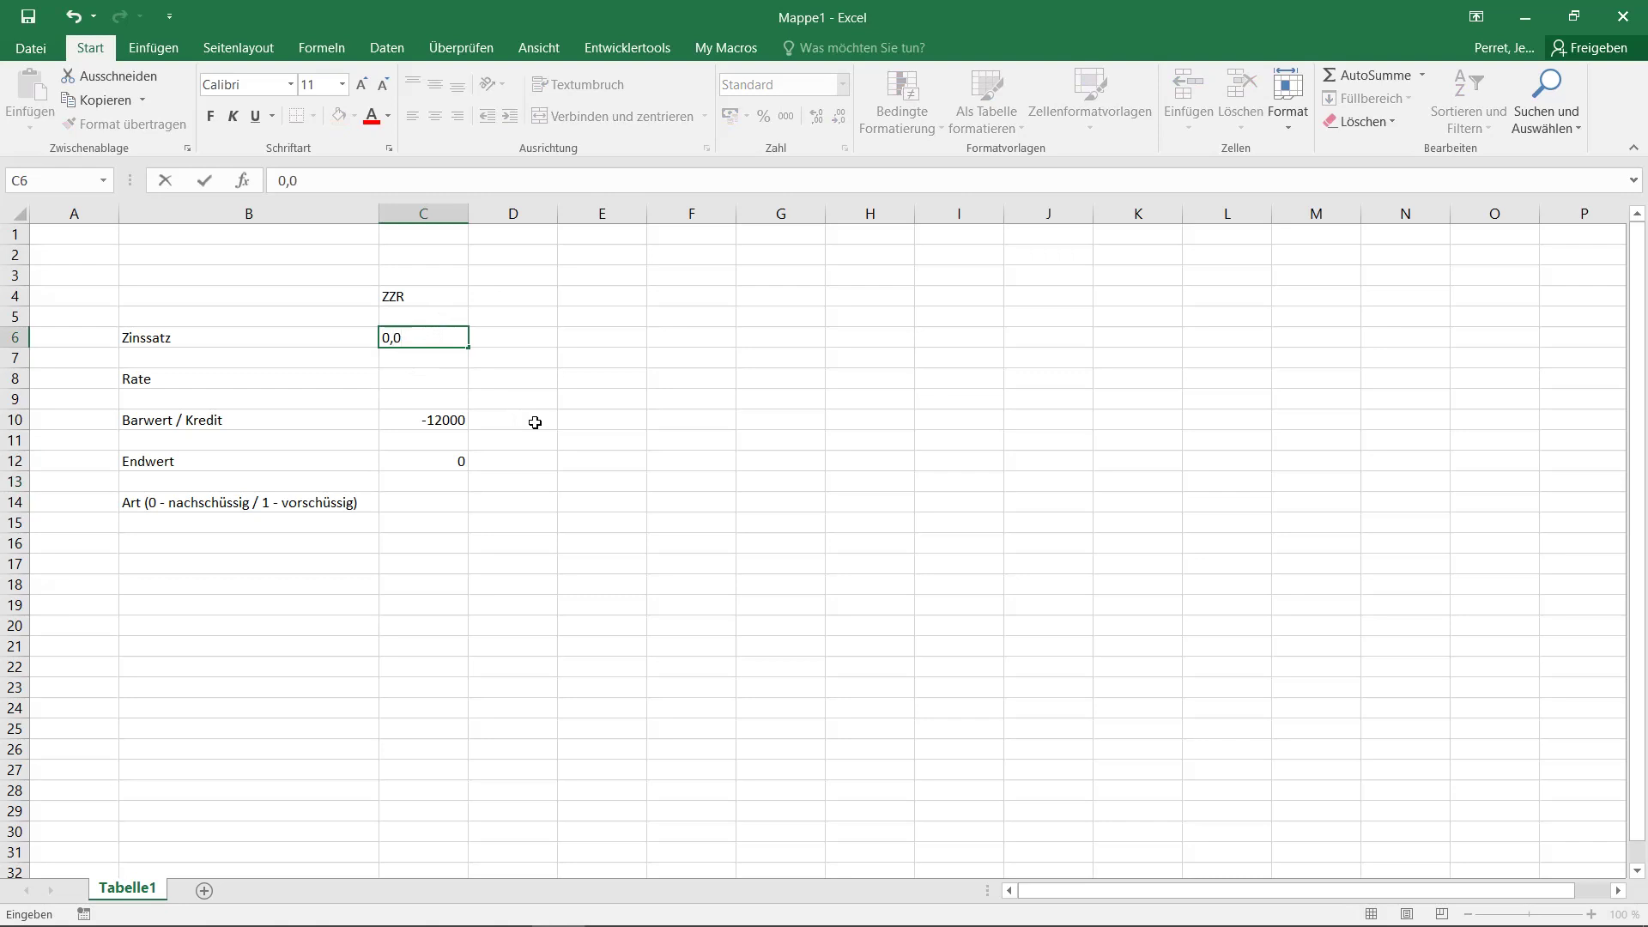
{"action": "type", "text": "3"}
{"action": "key", "text": "Return"}
{"action": "key", "text": "Return"}
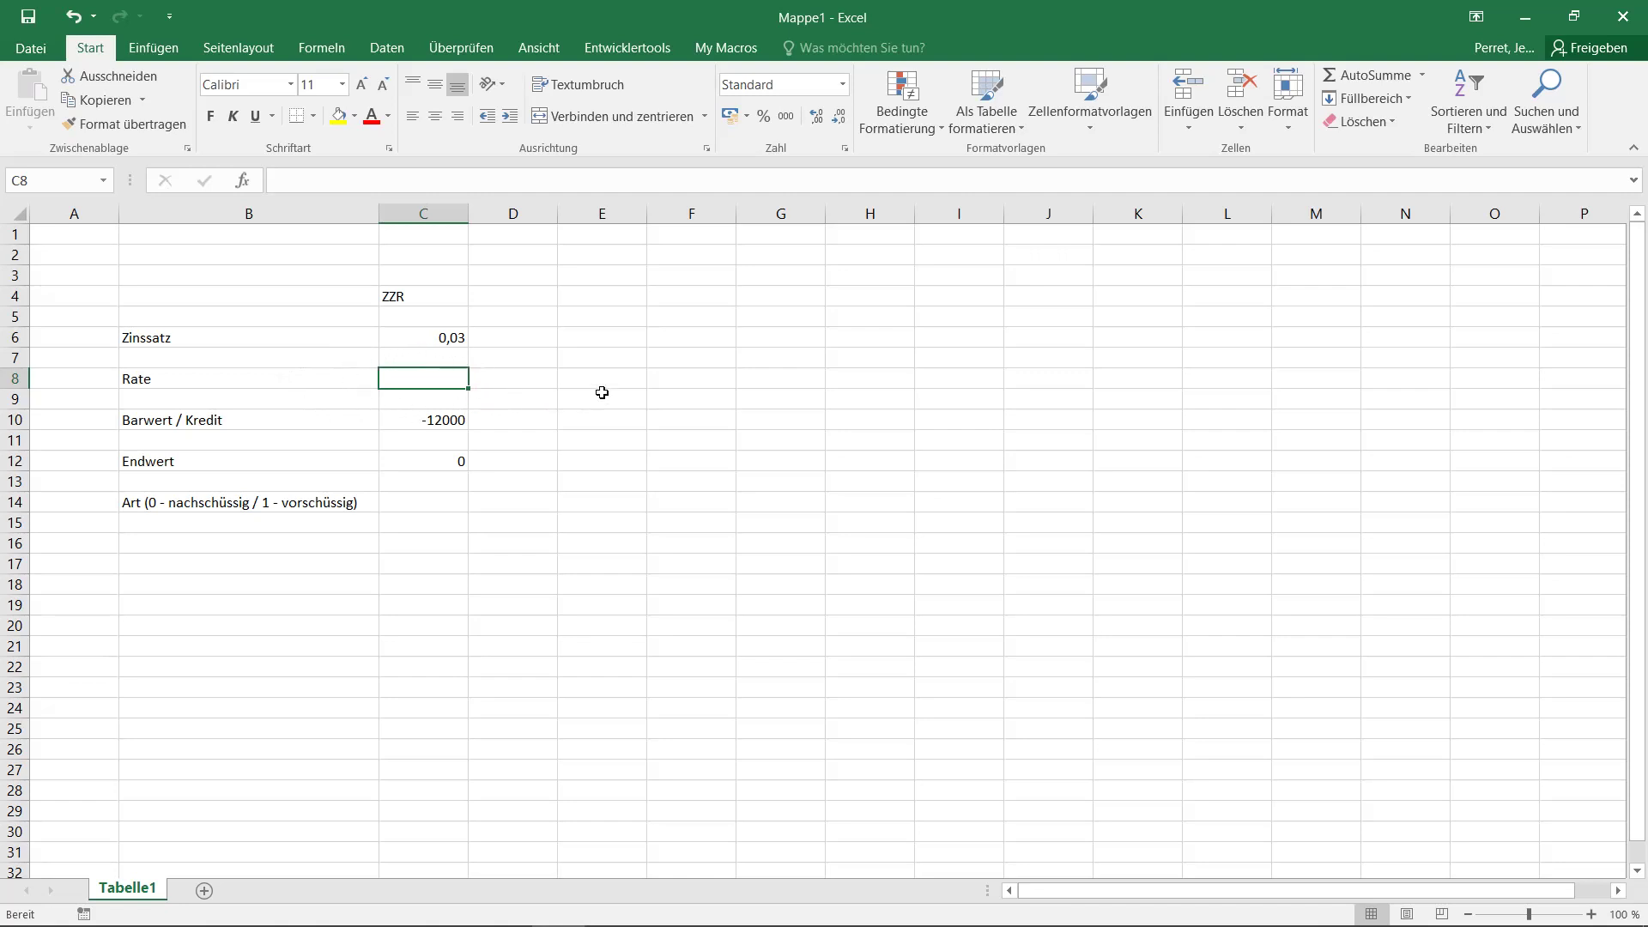
{"action": "type", "text": "1000"}
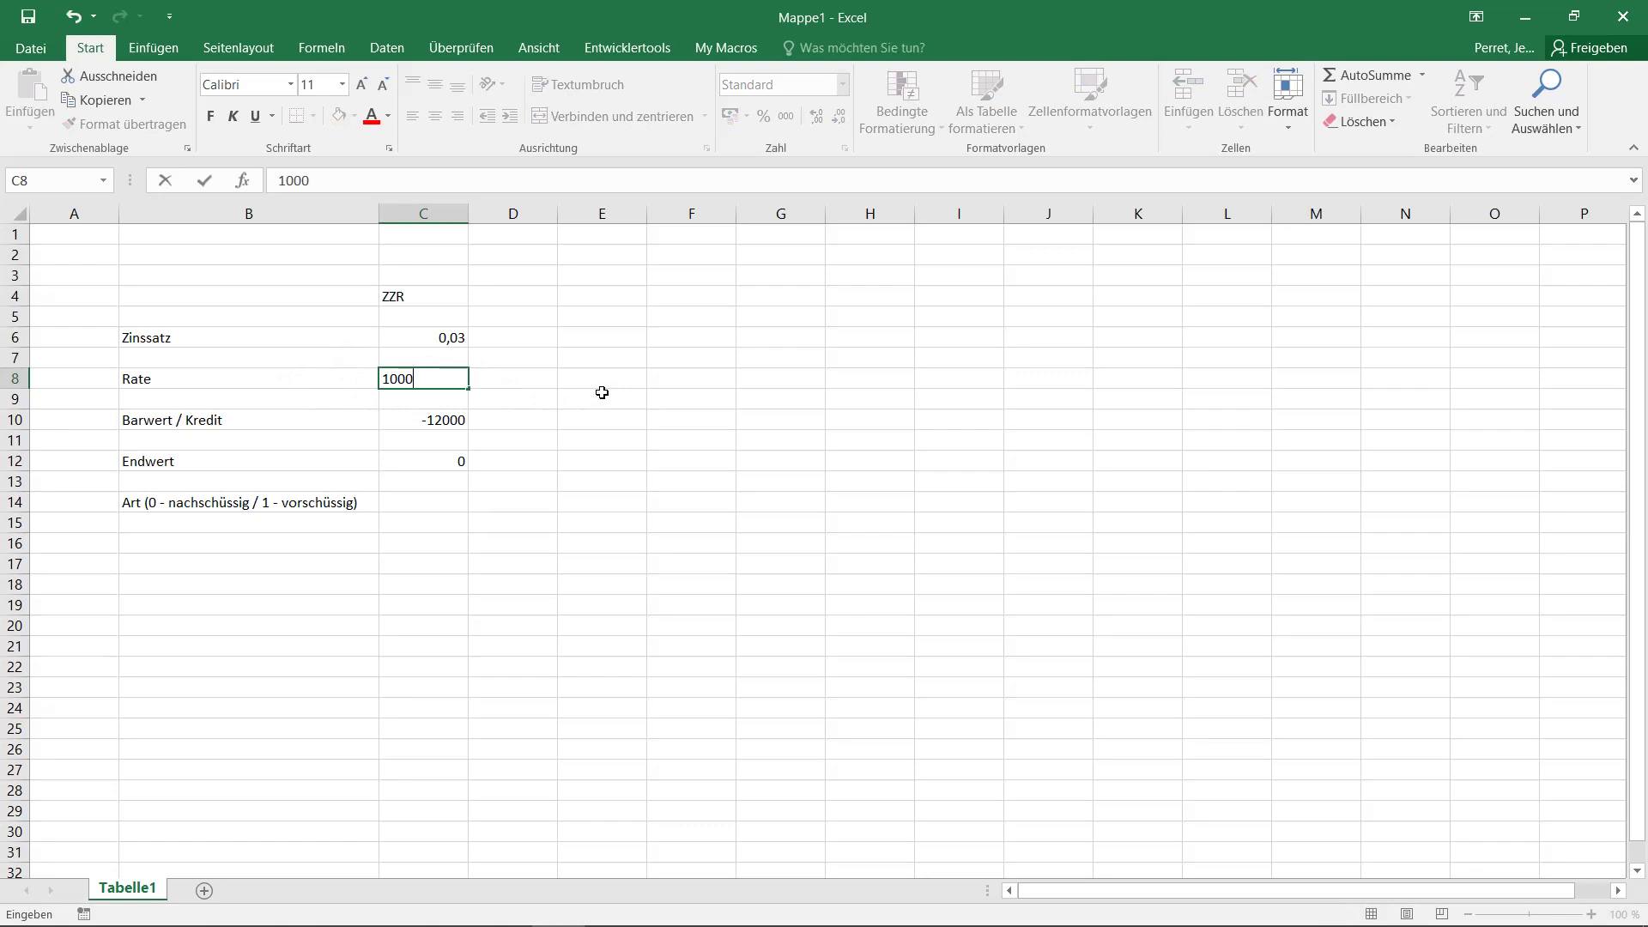
{"action": "key", "text": "Return"}
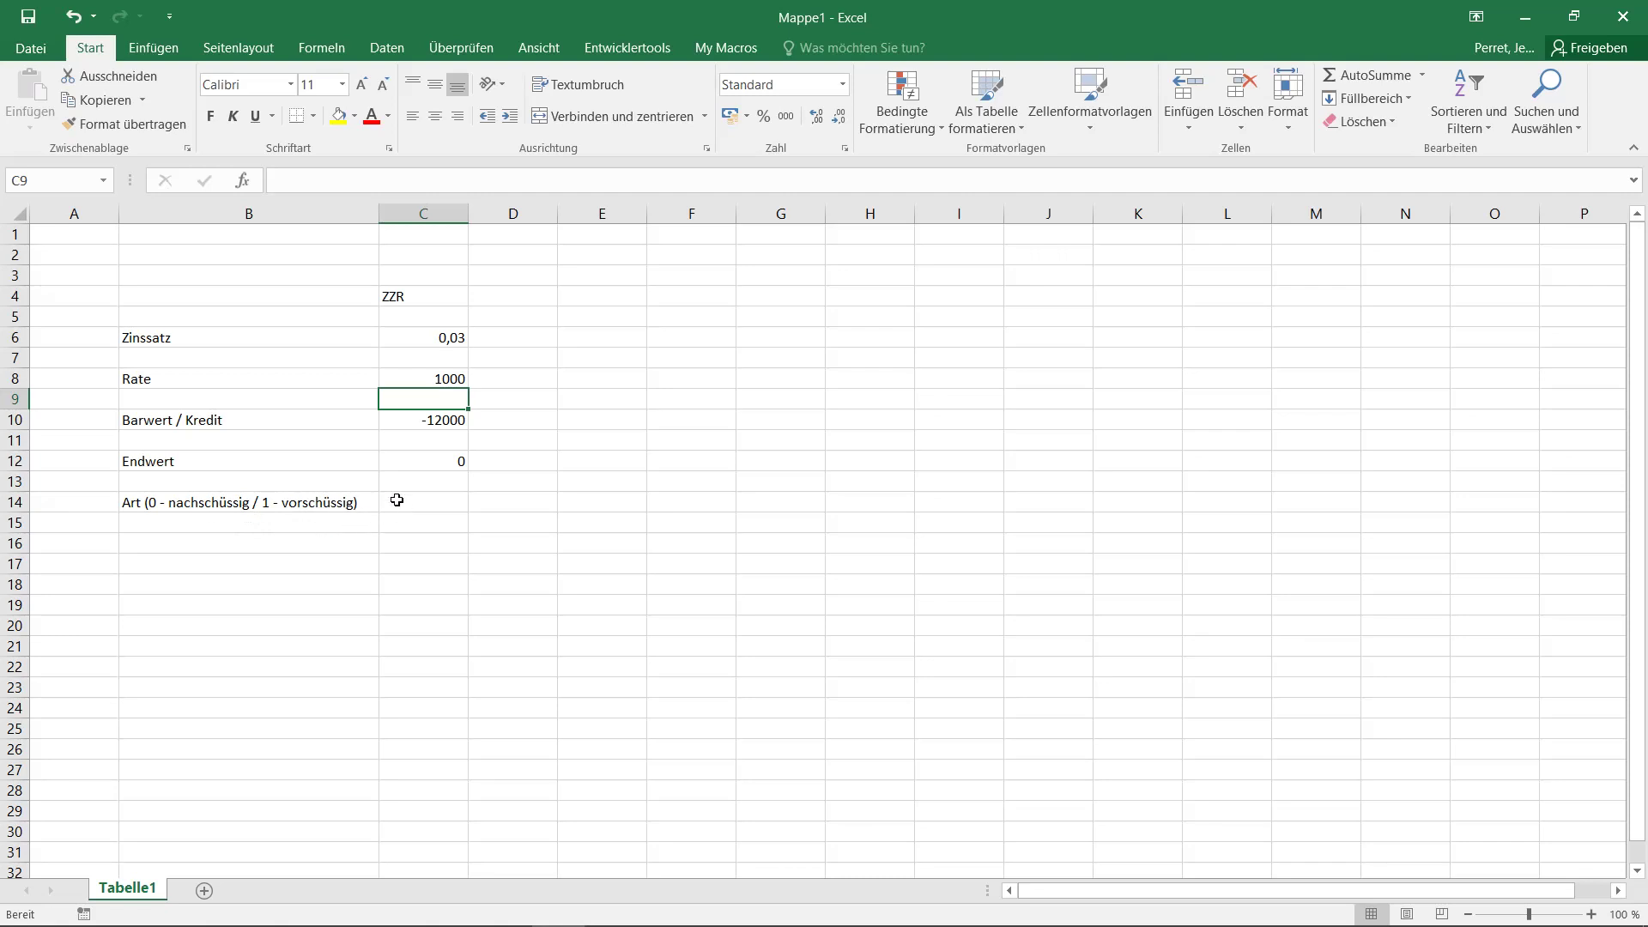
{"action": "left_click", "coordinate": [397, 499]}
{"action": "type", "text": "0"}
{"action": "key", "text": "Return"}
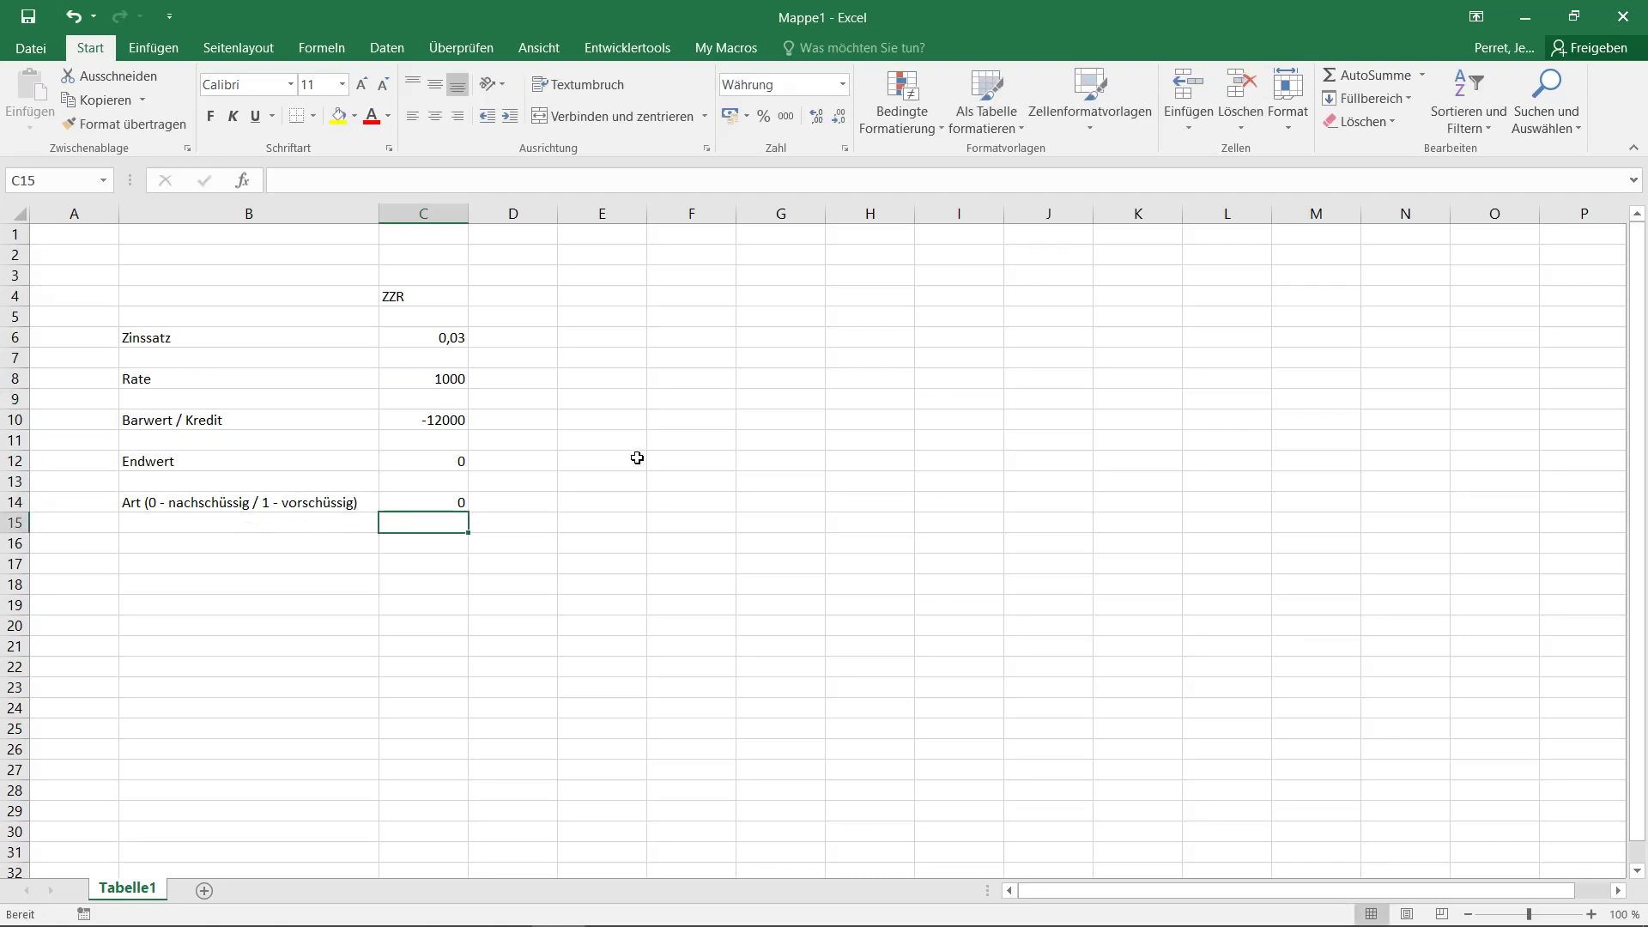
{"action": "left_click", "coordinate": [453, 559]}
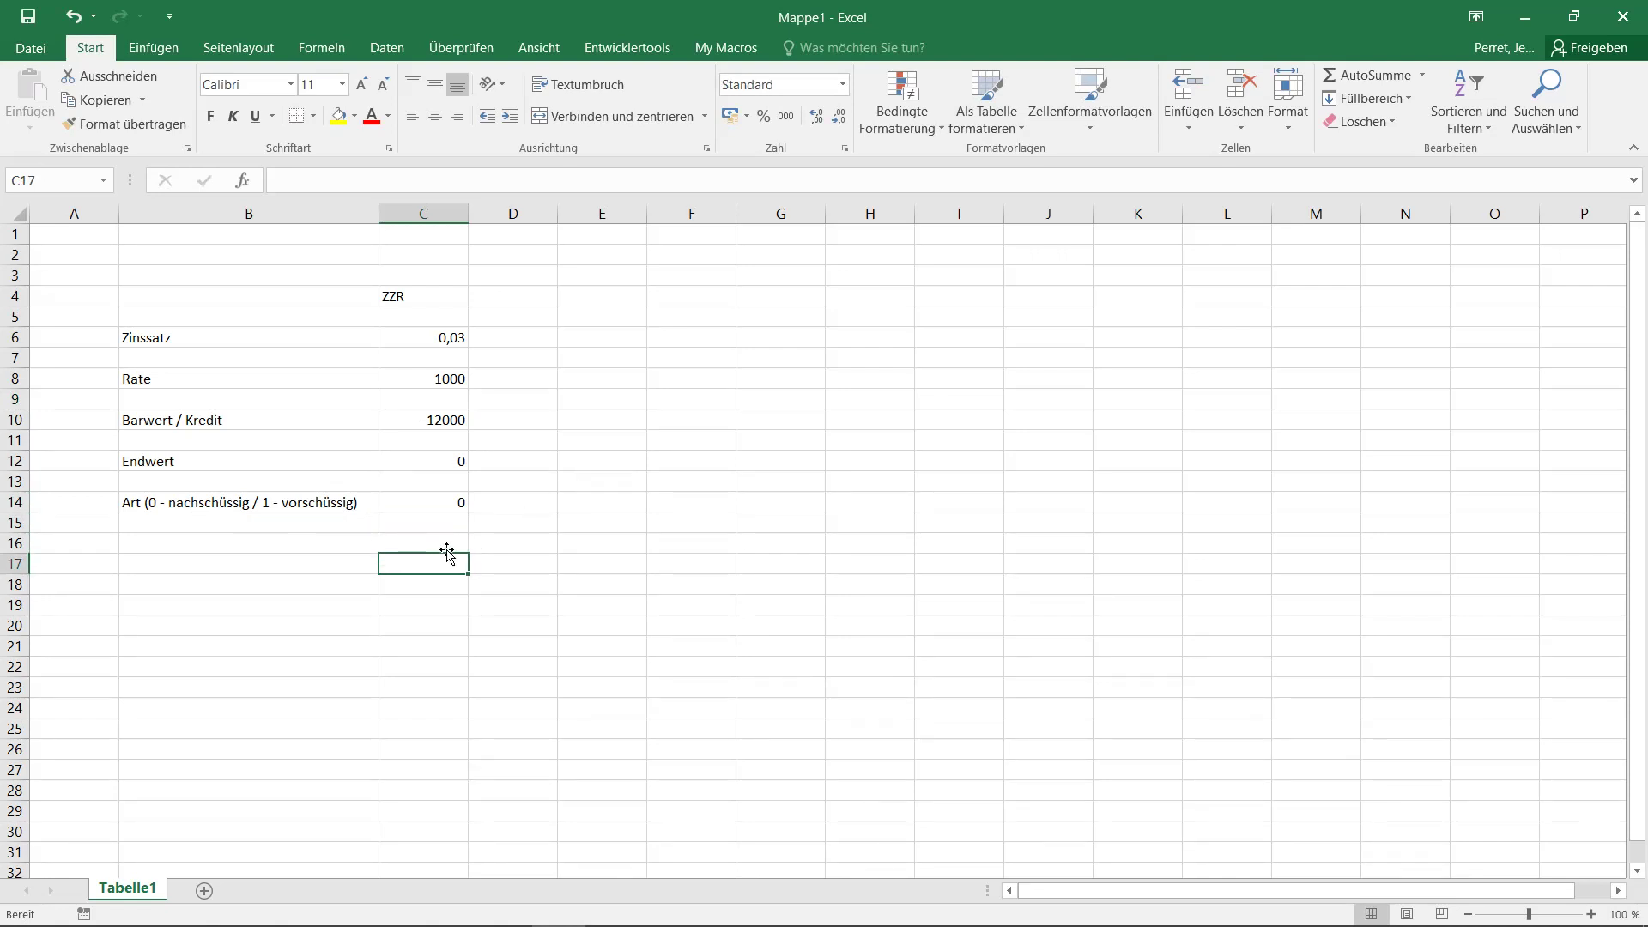
Enter =ZZR(C6;C8;C10;C12;C14) in C17, giving 15,098281 periods.
{"action": "type", "text": "=ZZR("}
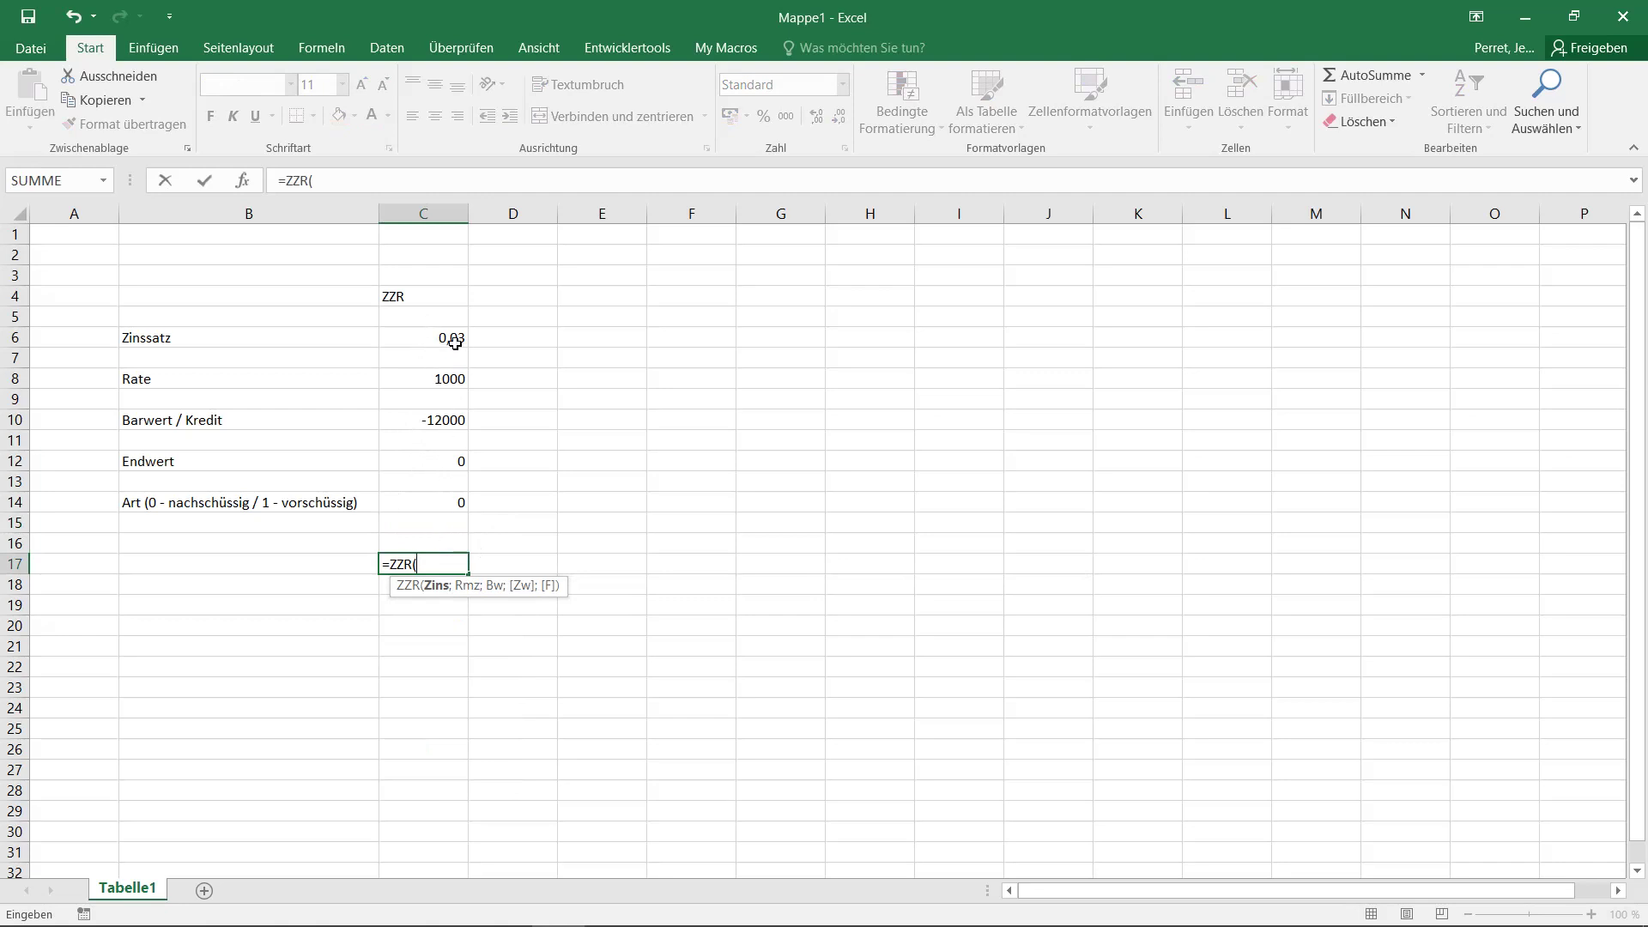
{"action": "left_click", "coordinate": [456, 336]}
{"action": "type", "text": ";"}
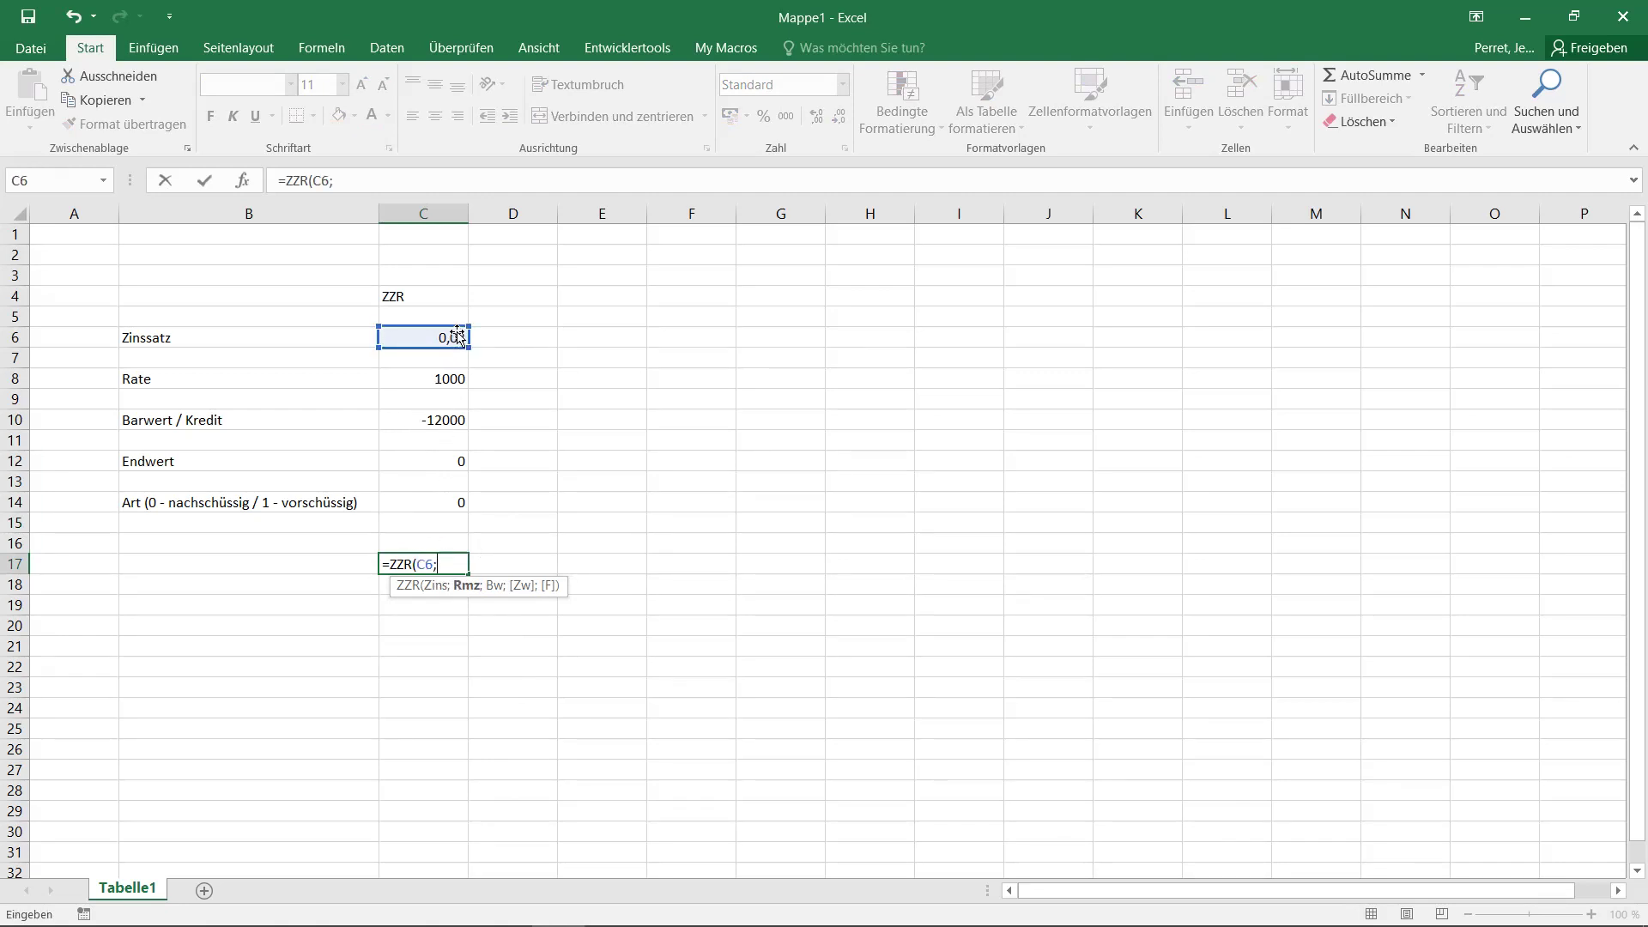
{"action": "left_click", "coordinate": [419, 379]}
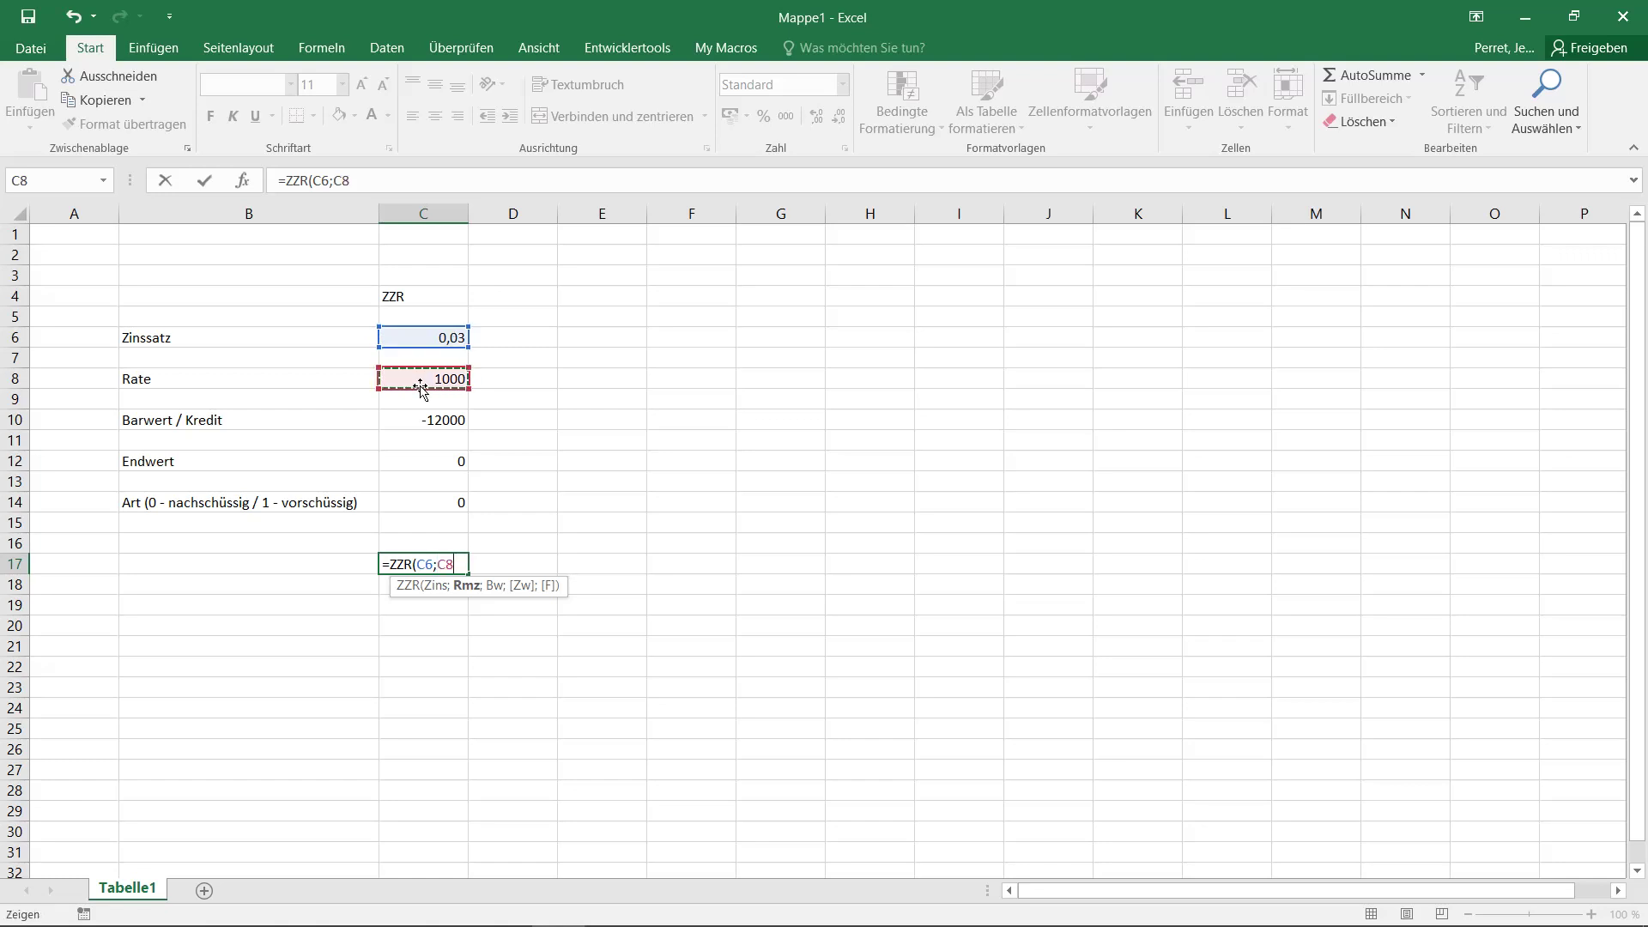
{"action": "type", "text": ";"}
{"action": "left_click", "coordinate": [423, 420]}
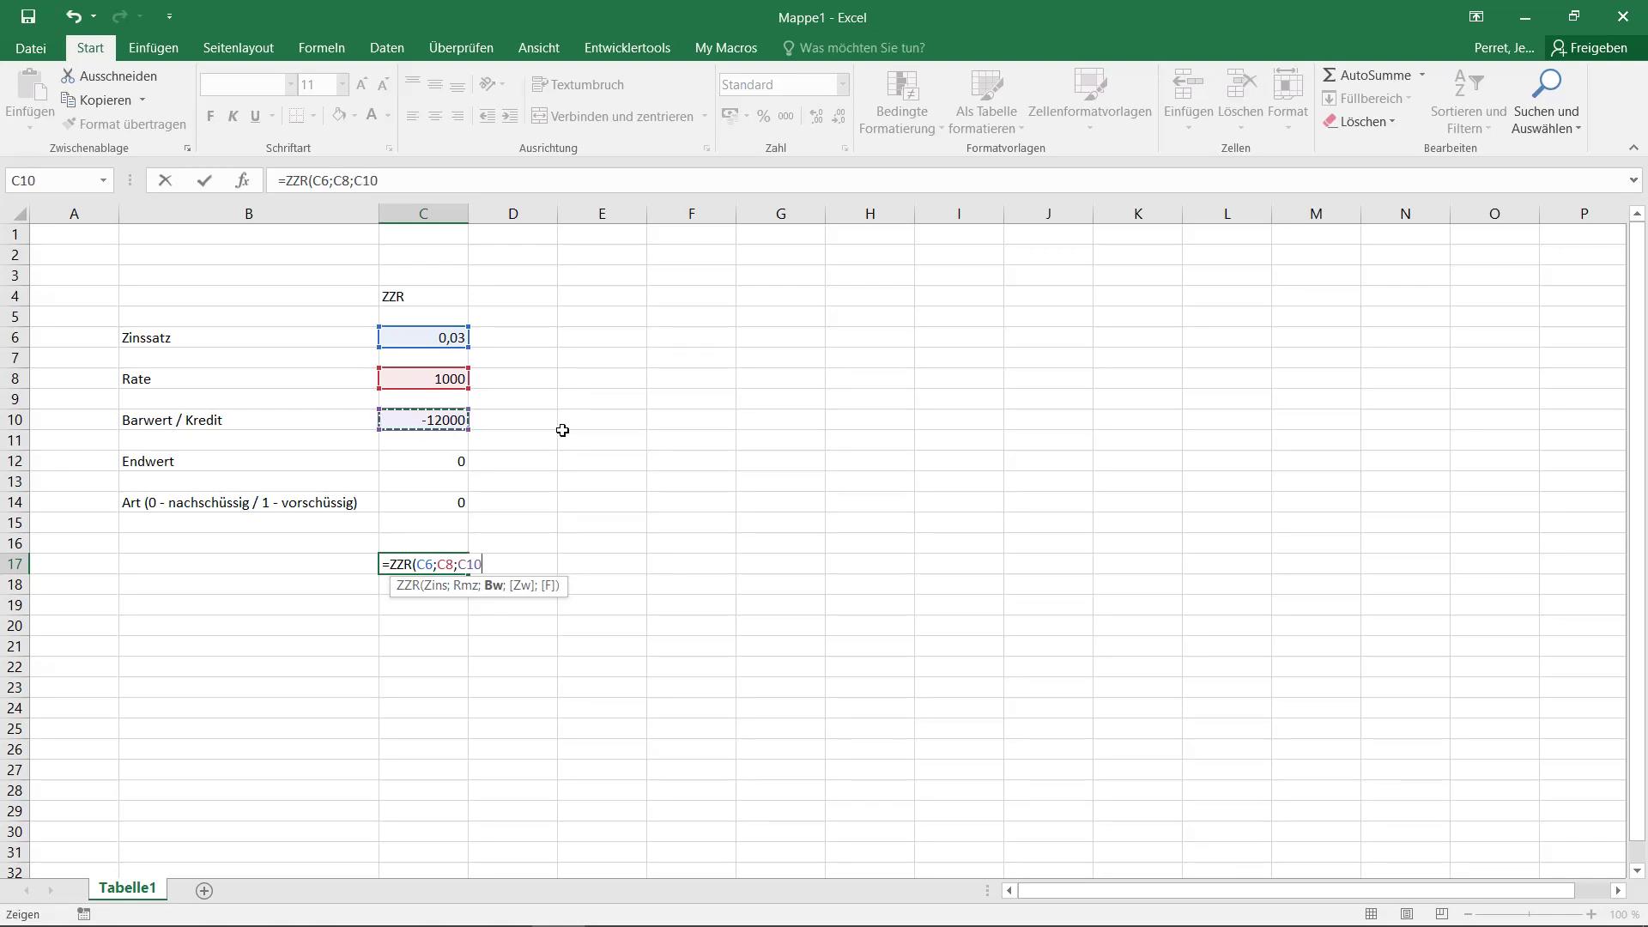
{"action": "type", "text": ";"}
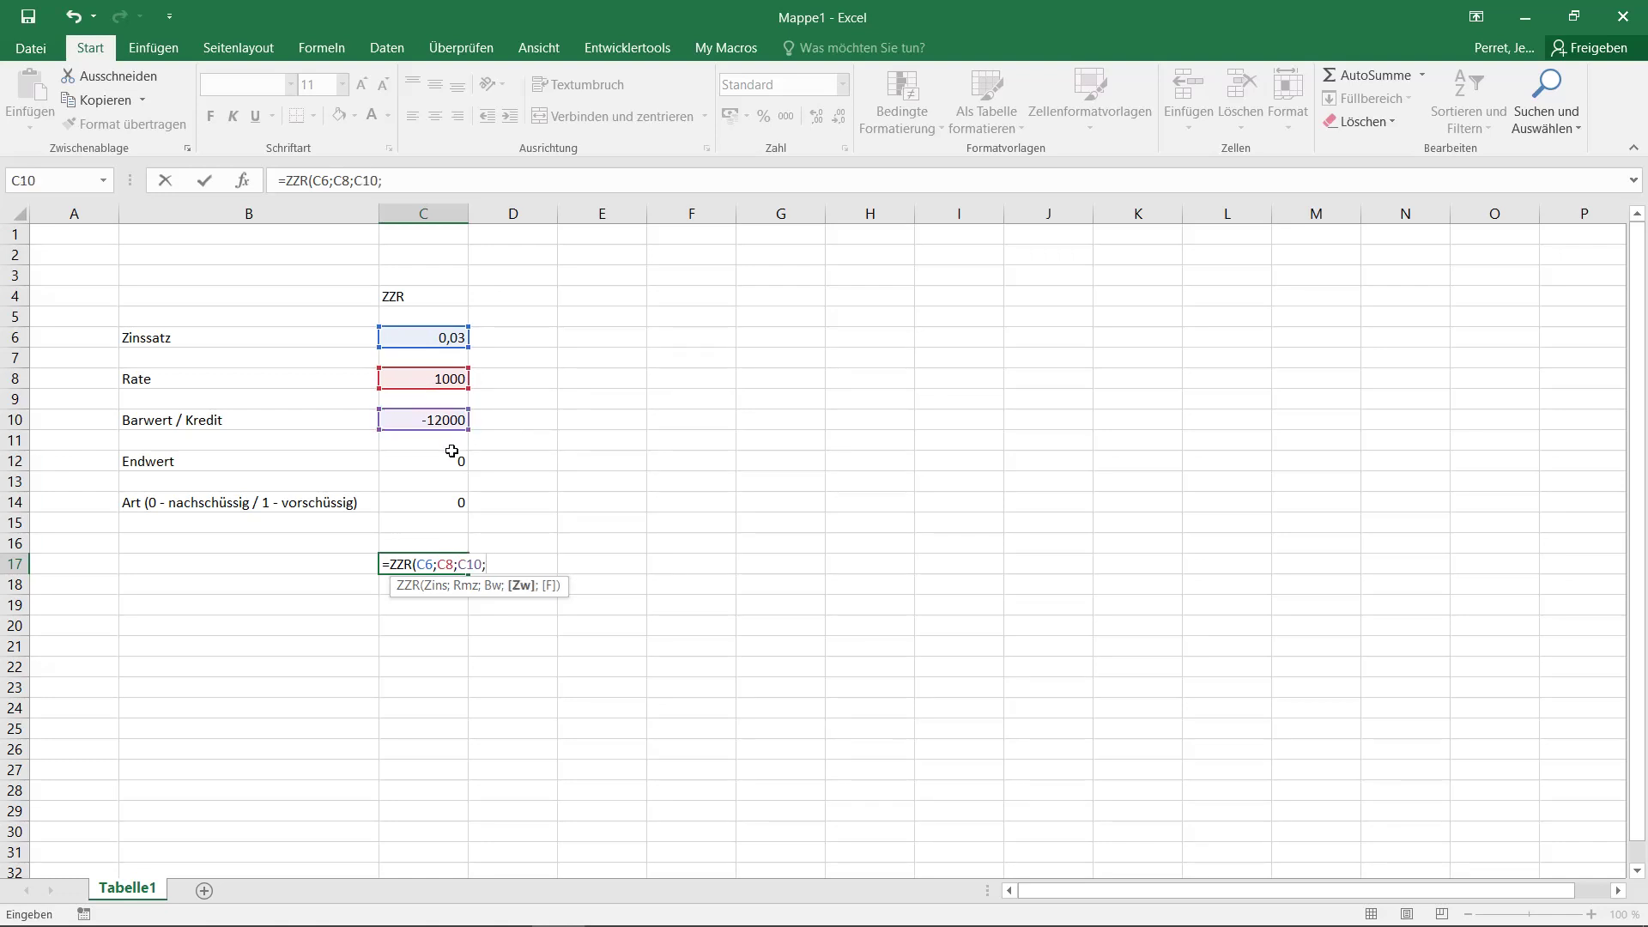
{"action": "left_click", "coordinate": [446, 461]}
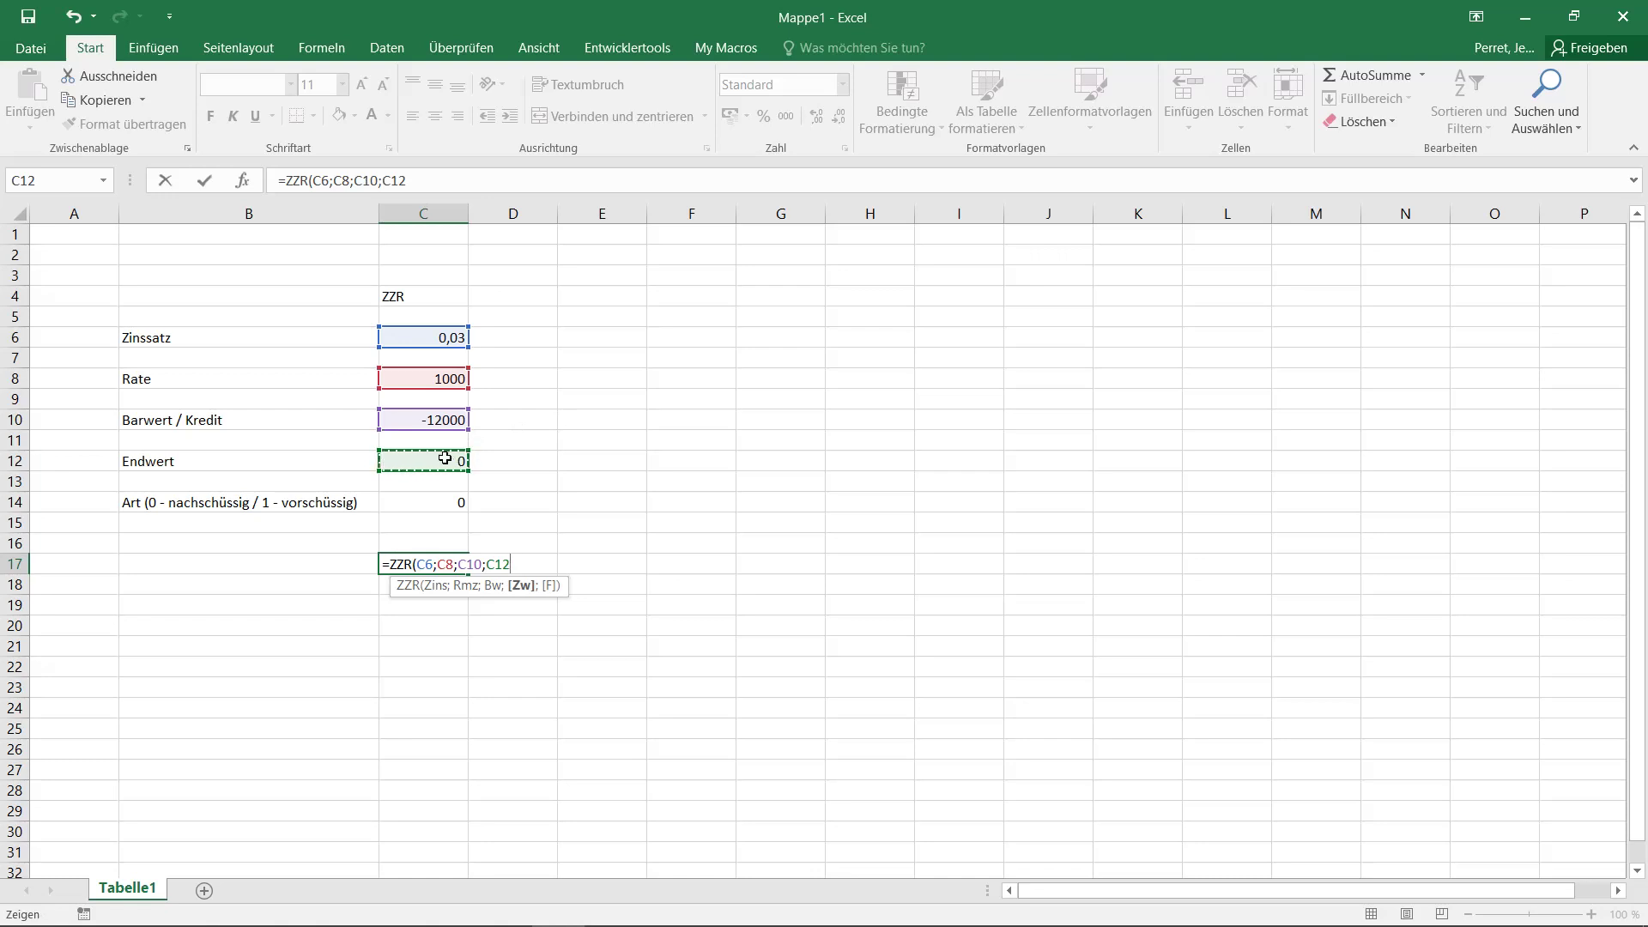
{"action": "type", "text": ";"}
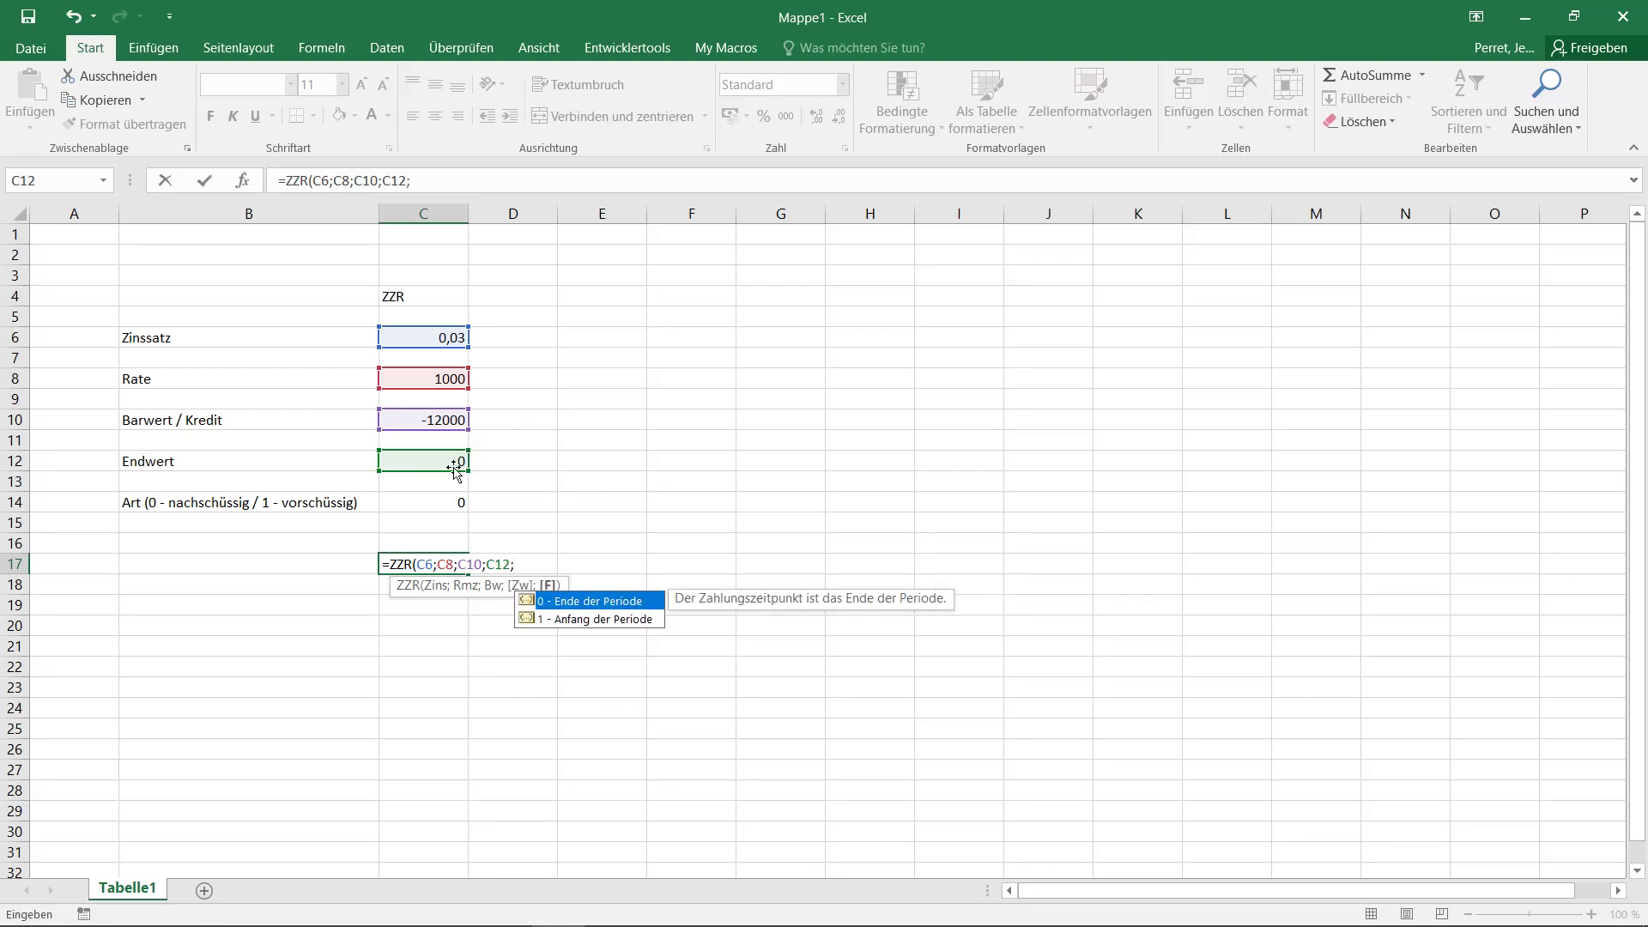
{"action": "left_click", "coordinate": [447, 501]}
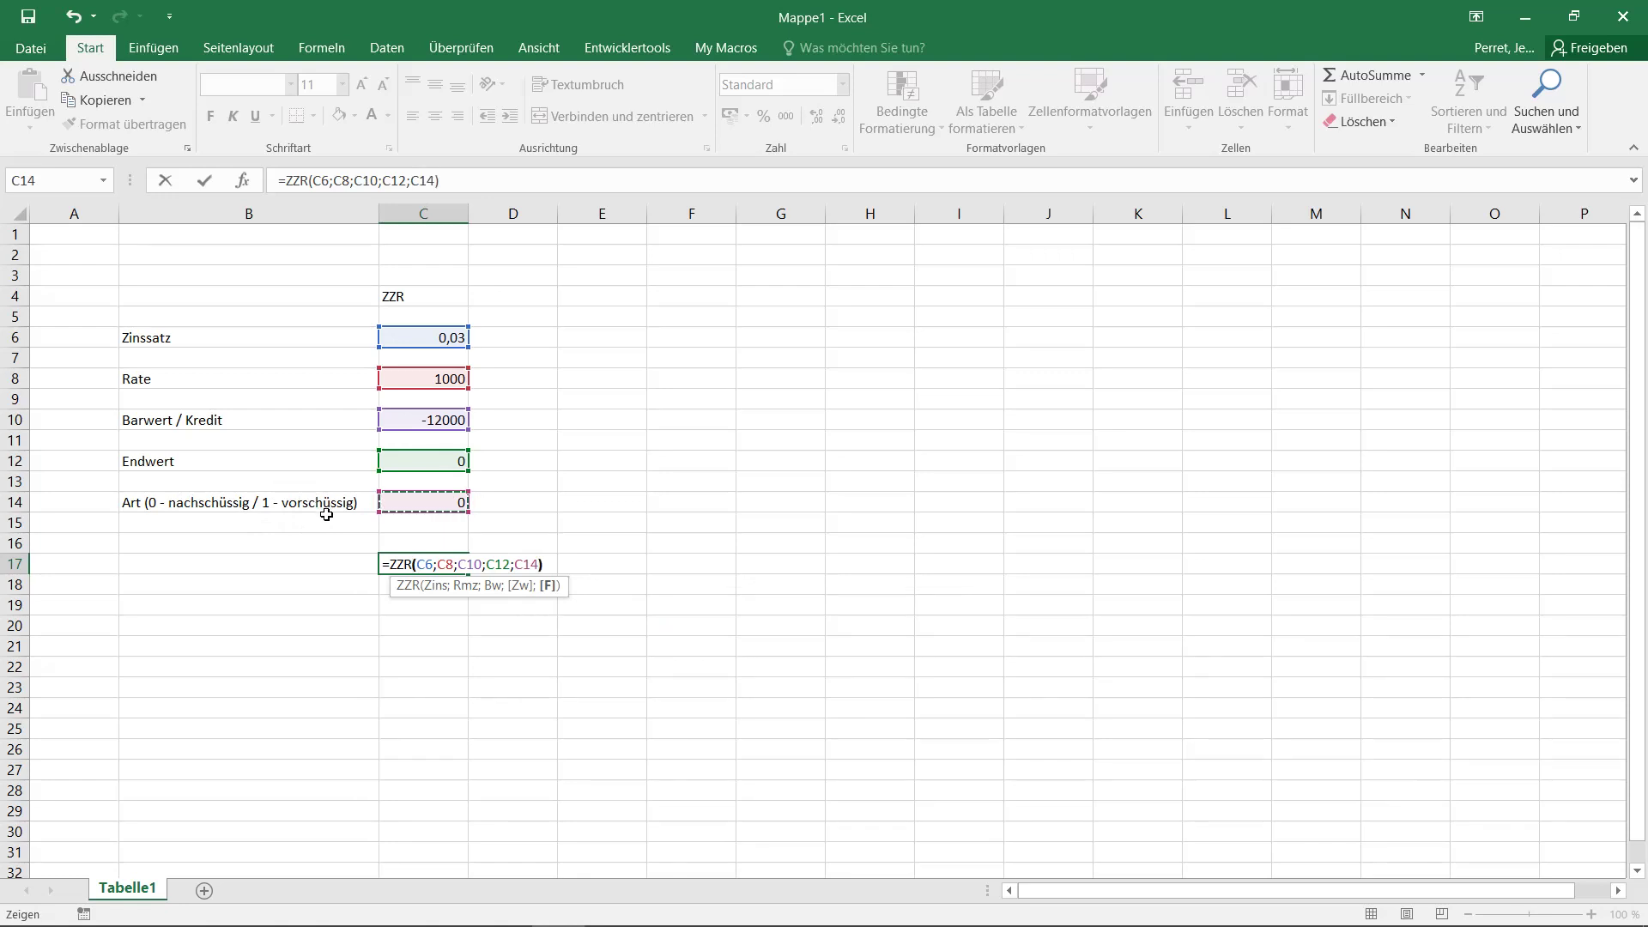
{"action": "key", "text": "ctrl+Return"}
{"action": "key", "text": "Return"}
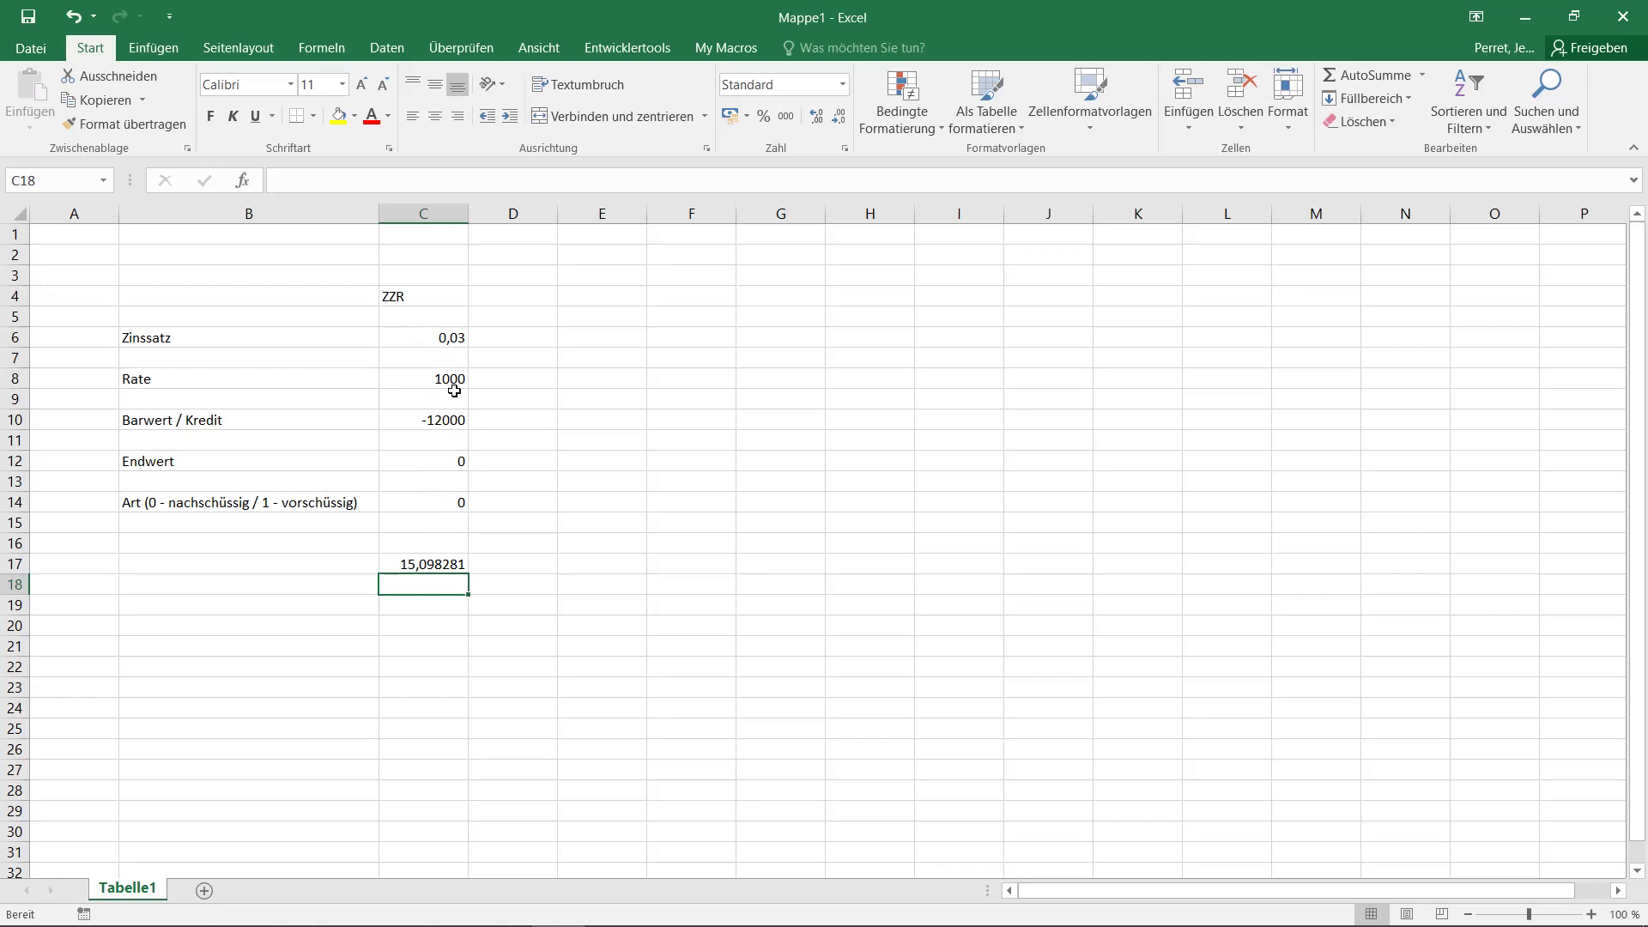
Try interest rates 0 and 0,01 in C6, then 0,05, giving 18,7802347 periods.
{"action": "left_click", "coordinate": [440, 339]}
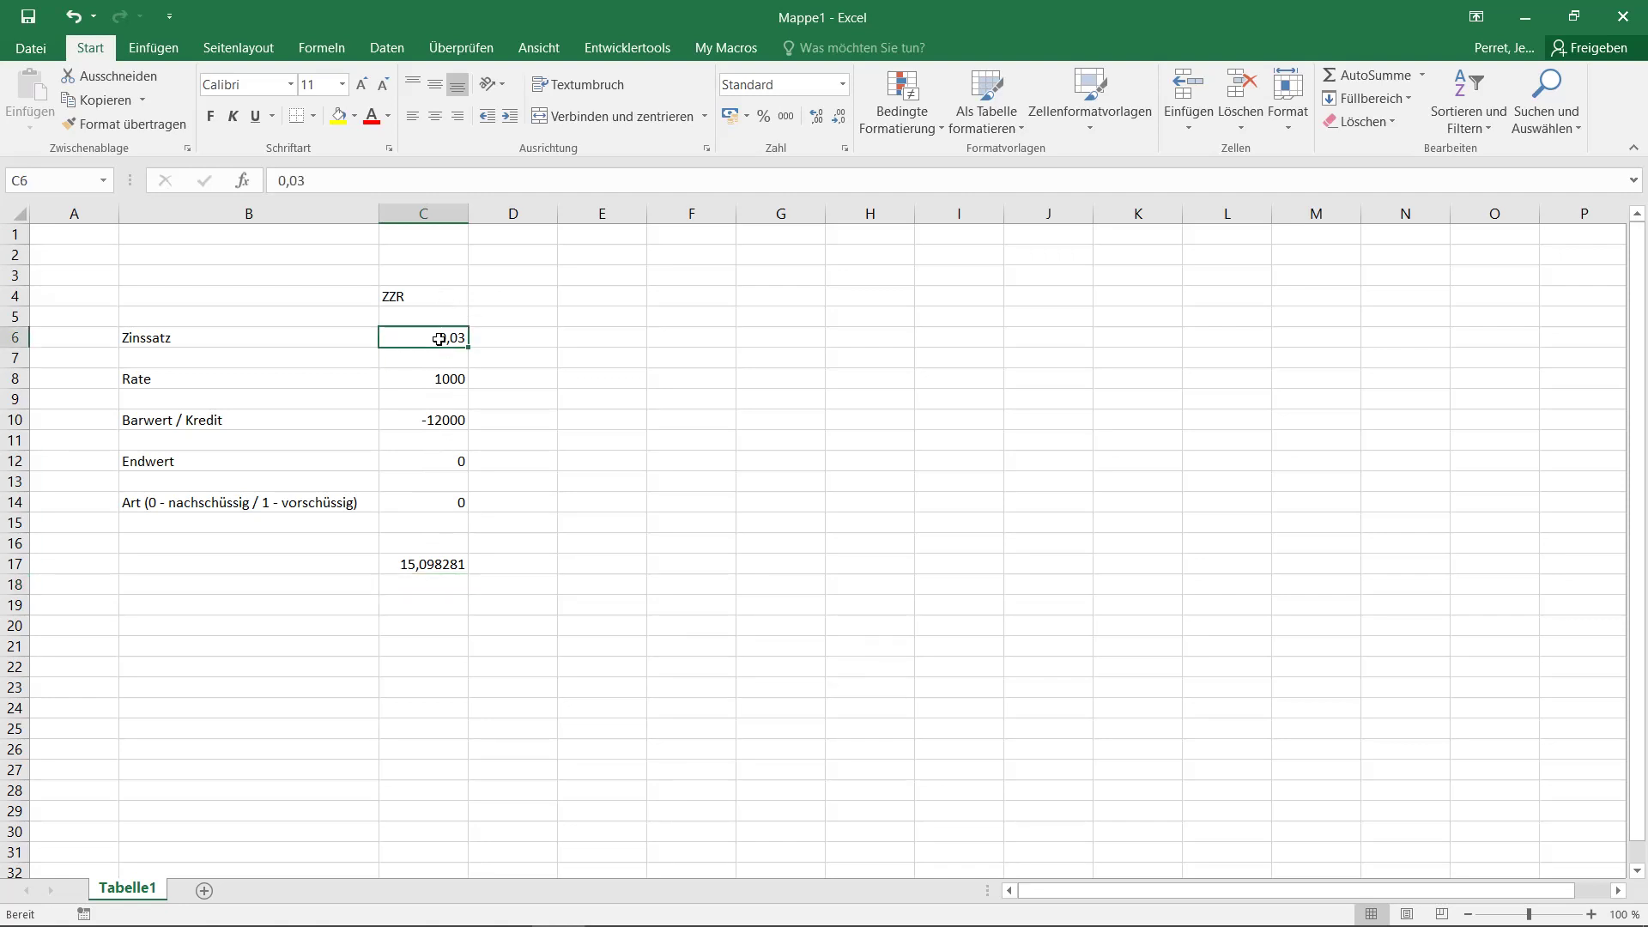
{"action": "type", "text": "0,0"}
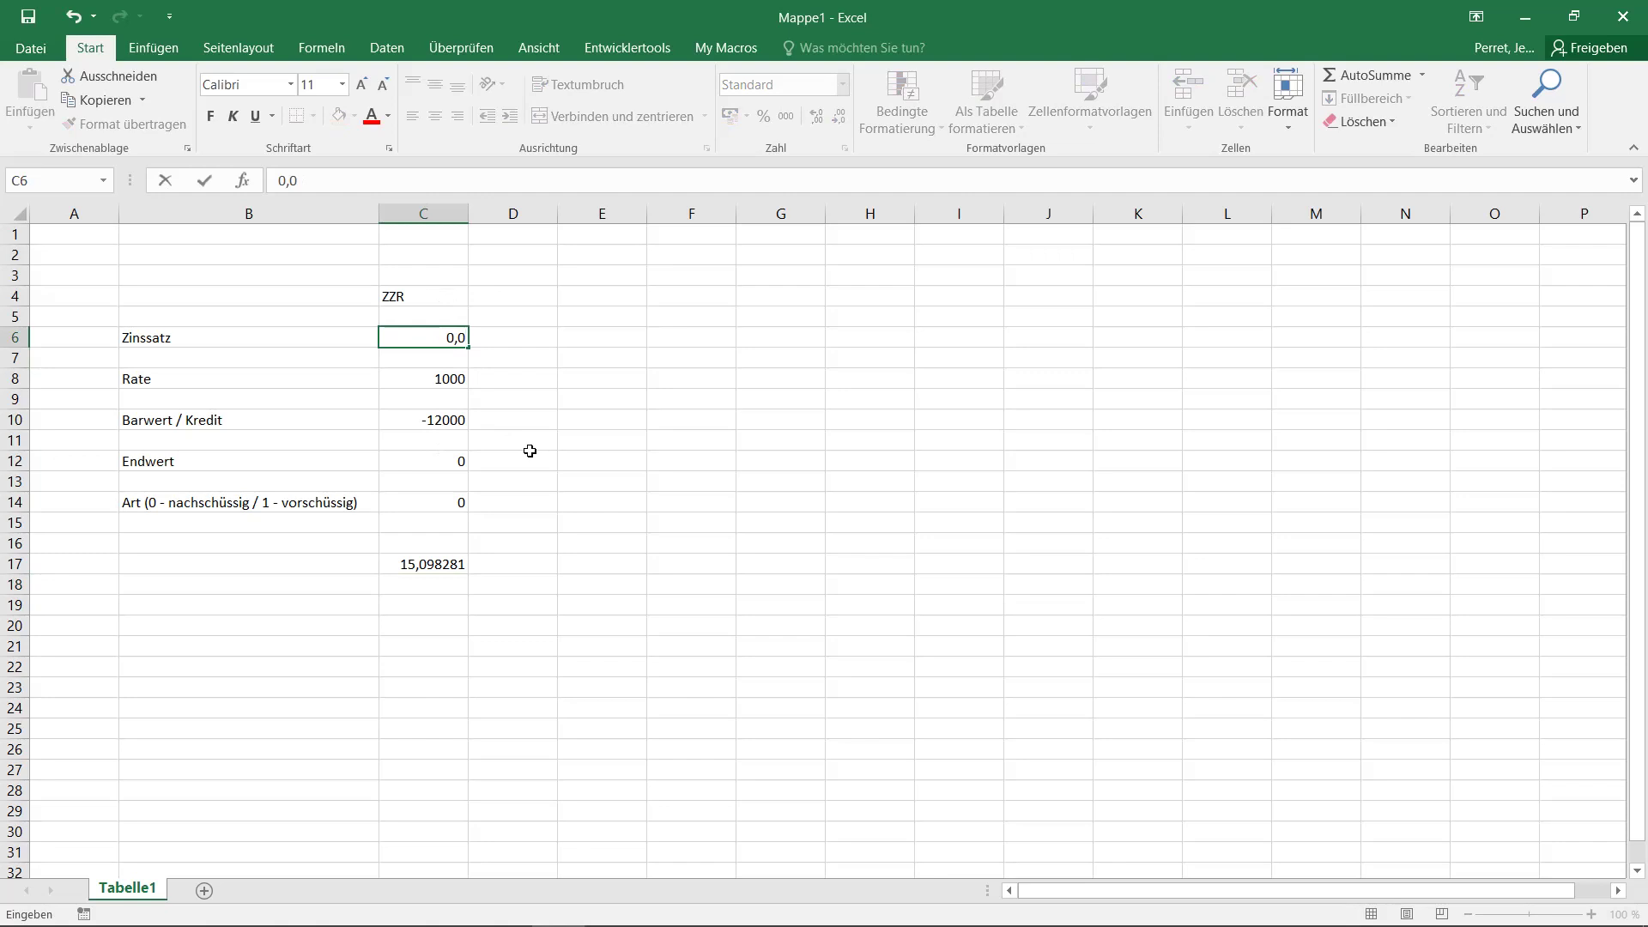
{"action": "key", "text": "Return"}
{"action": "left_click", "coordinate": [442, 330]}
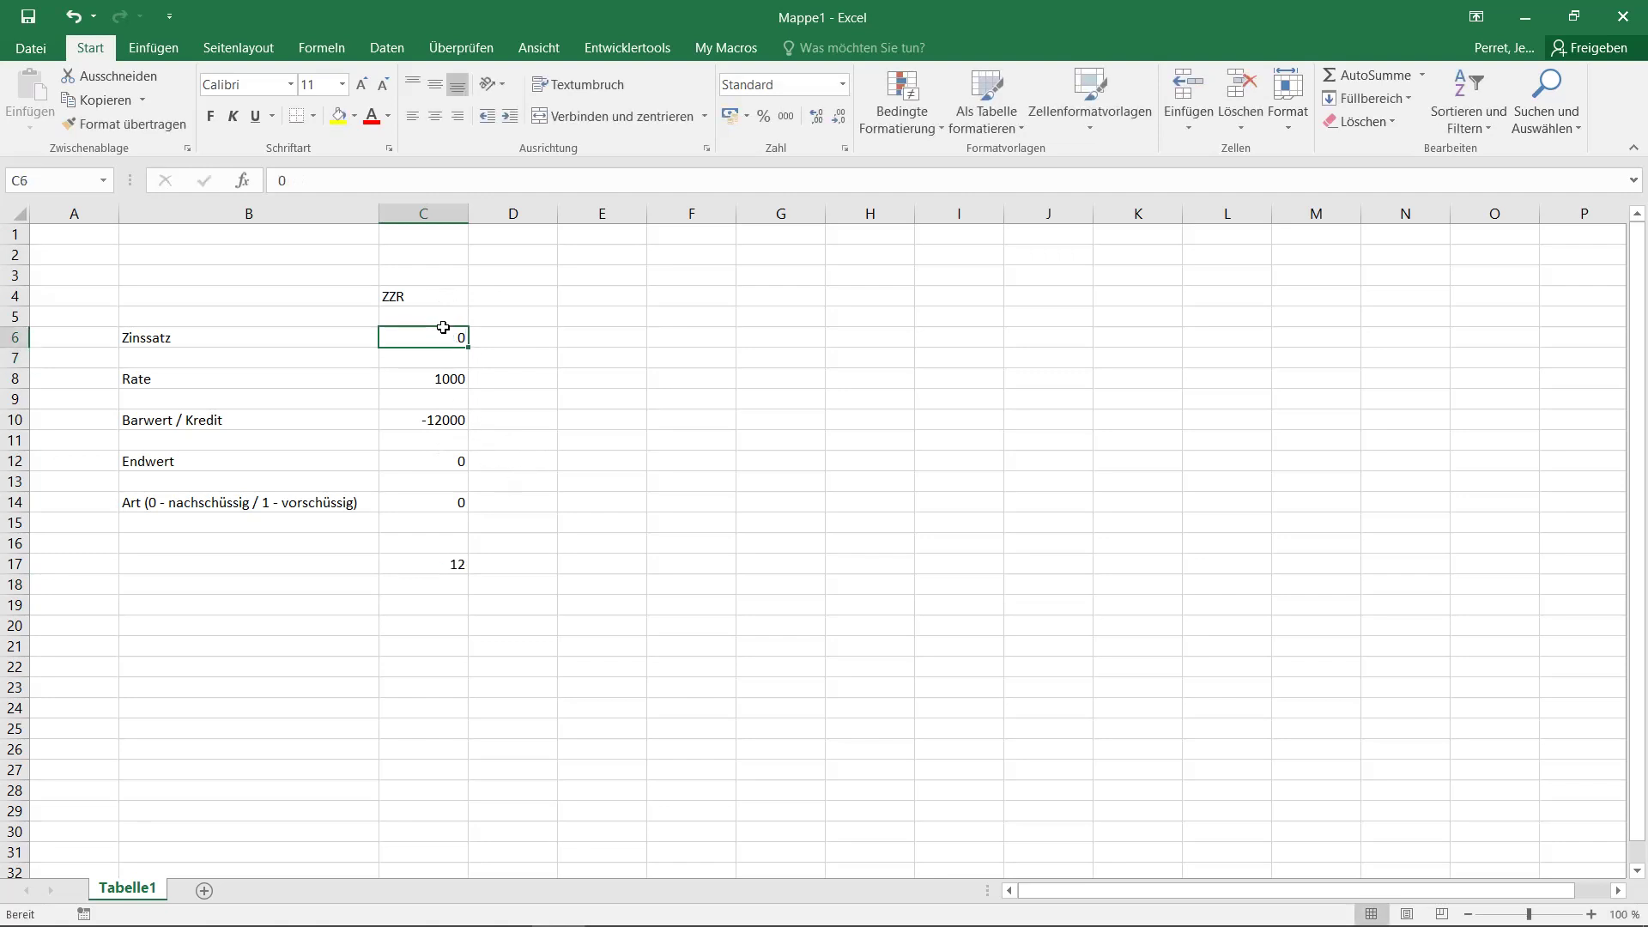
{"action": "type", "text": "0,01"}
{"action": "key", "text": "Return"}
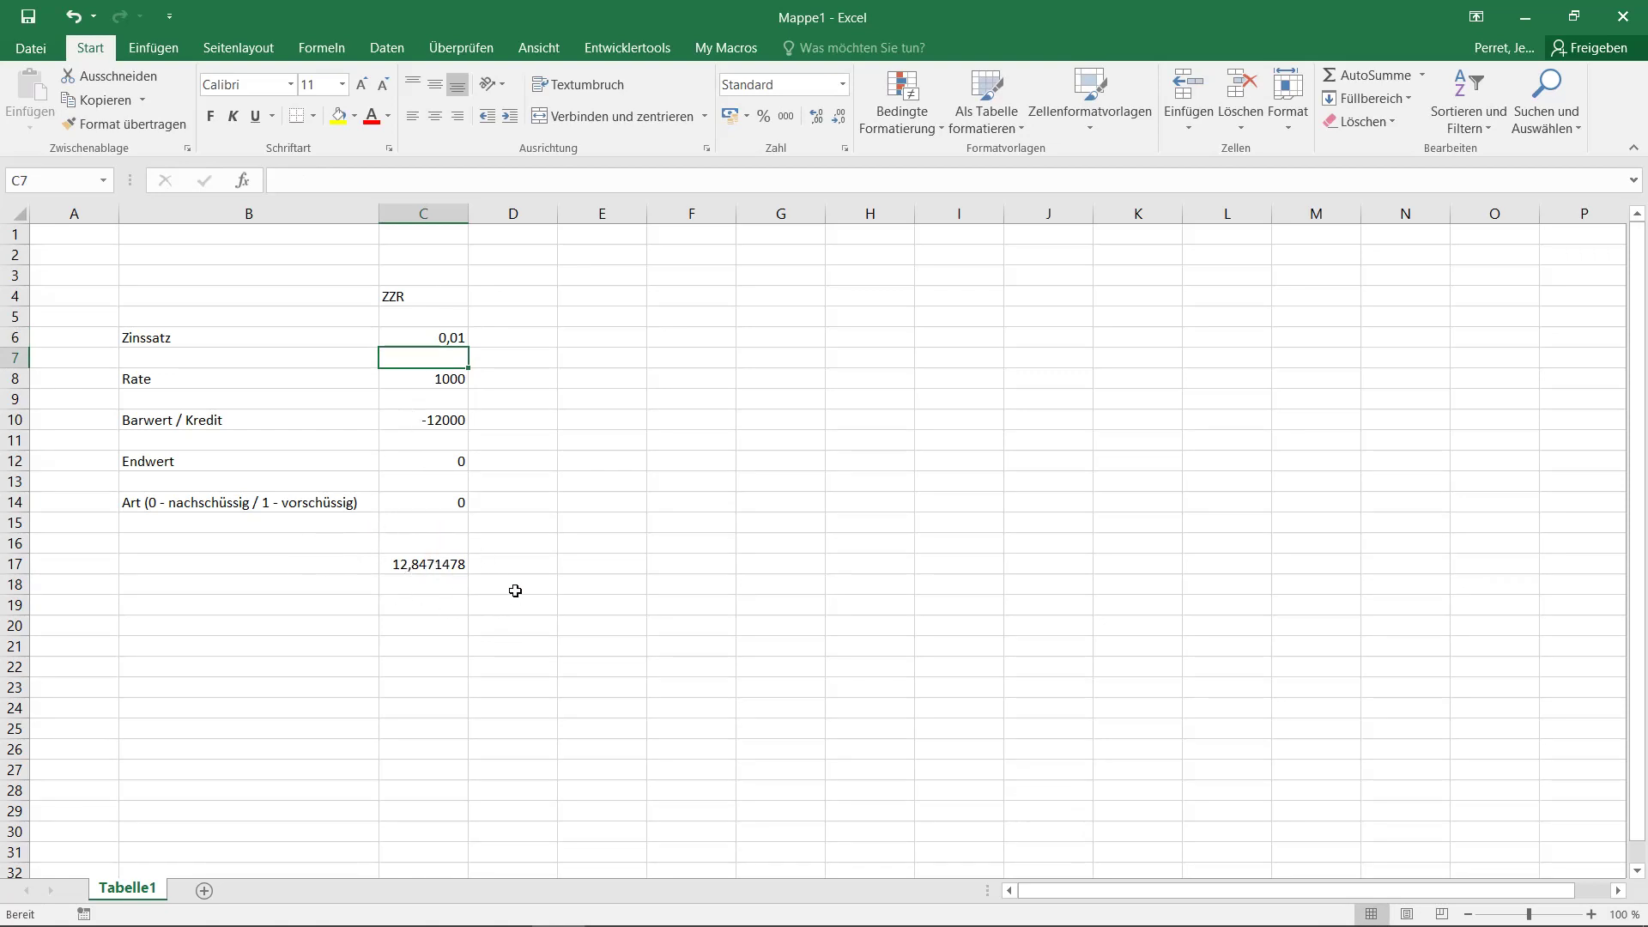
{"action": "left_click", "coordinate": [441, 335]}
{"action": "type", "text": "0,05"}
{"action": "key", "text": "Return"}
{"action": "left_click", "coordinate": [449, 382]}
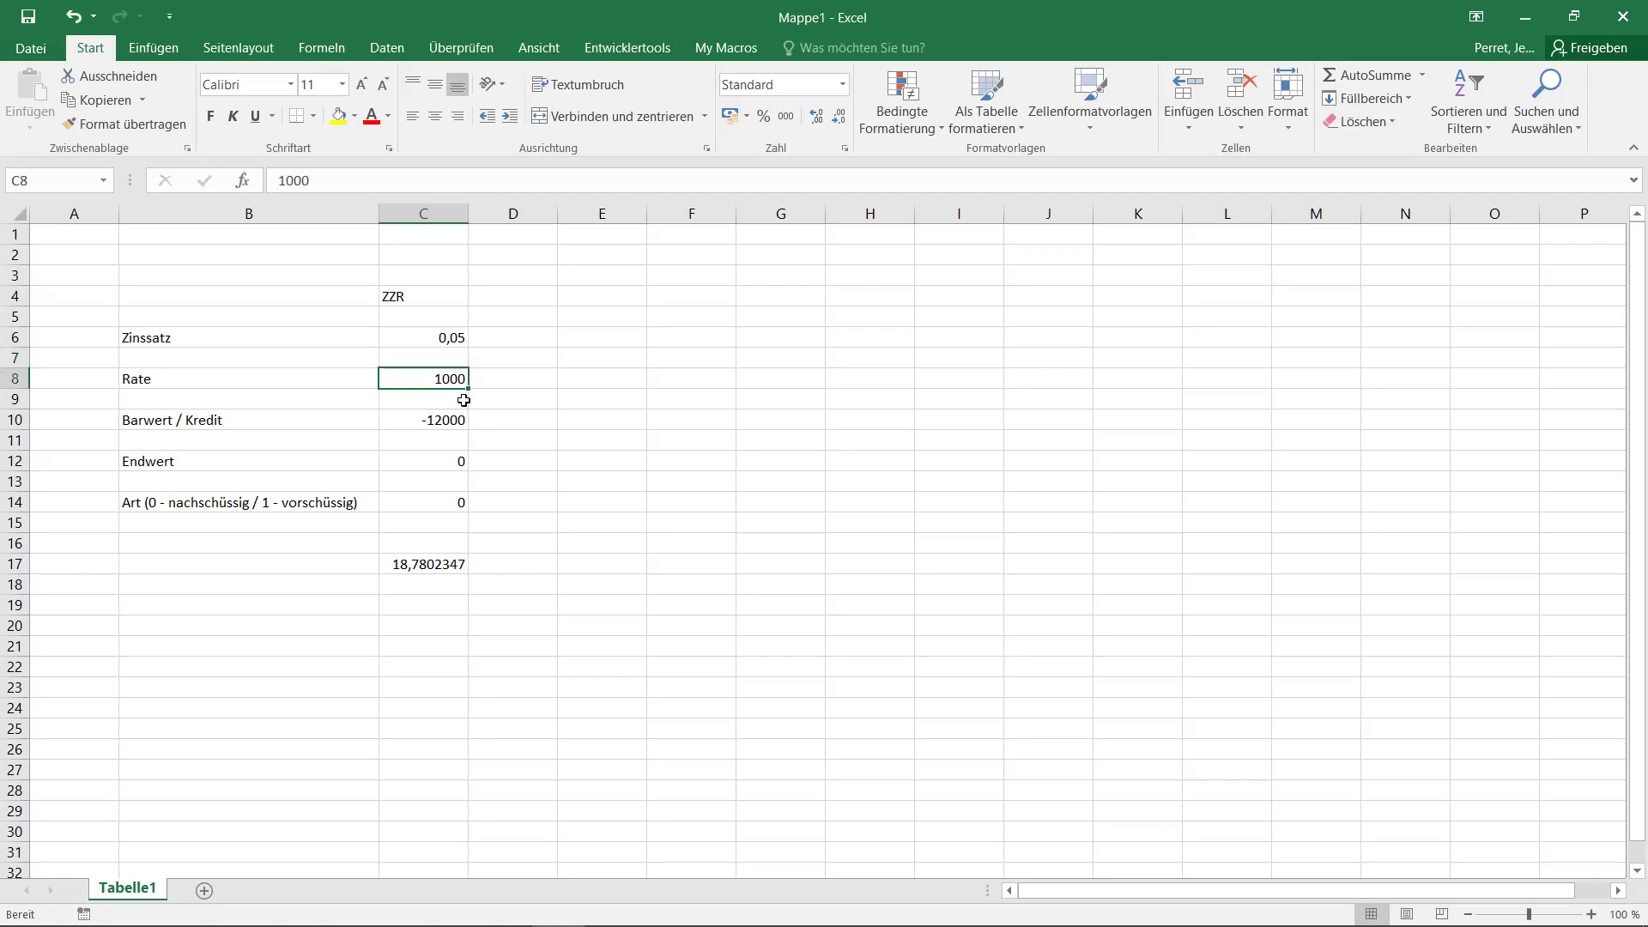
{"action": "left_click", "coordinate": [429, 335]}
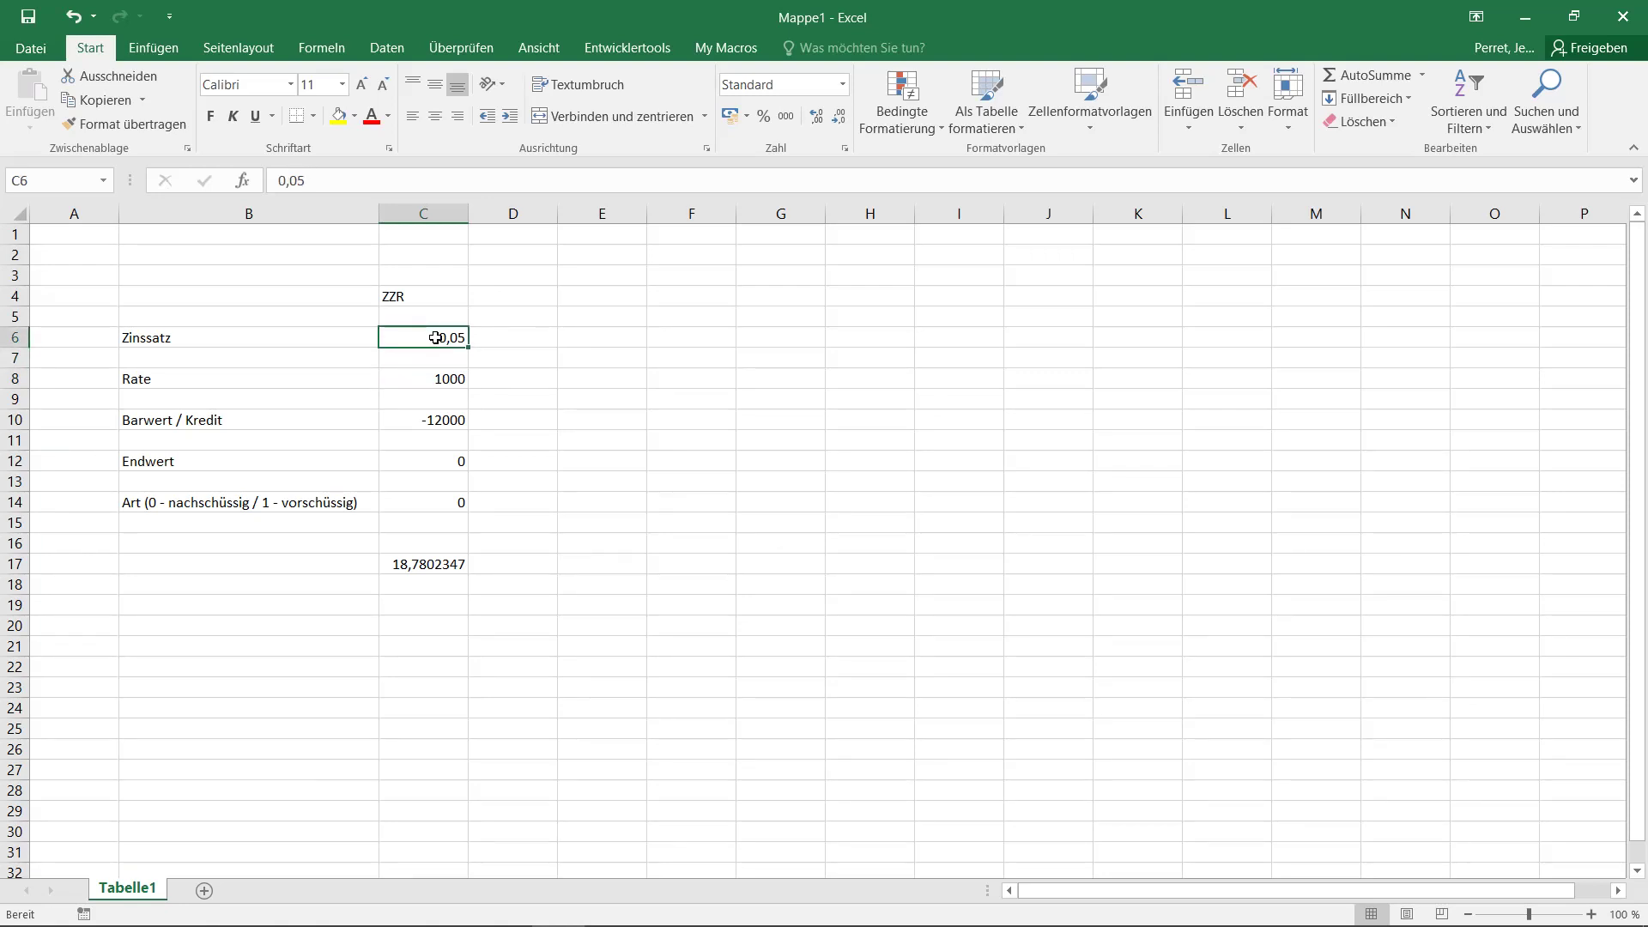
{"action": "left_click", "coordinate": [450, 296]}
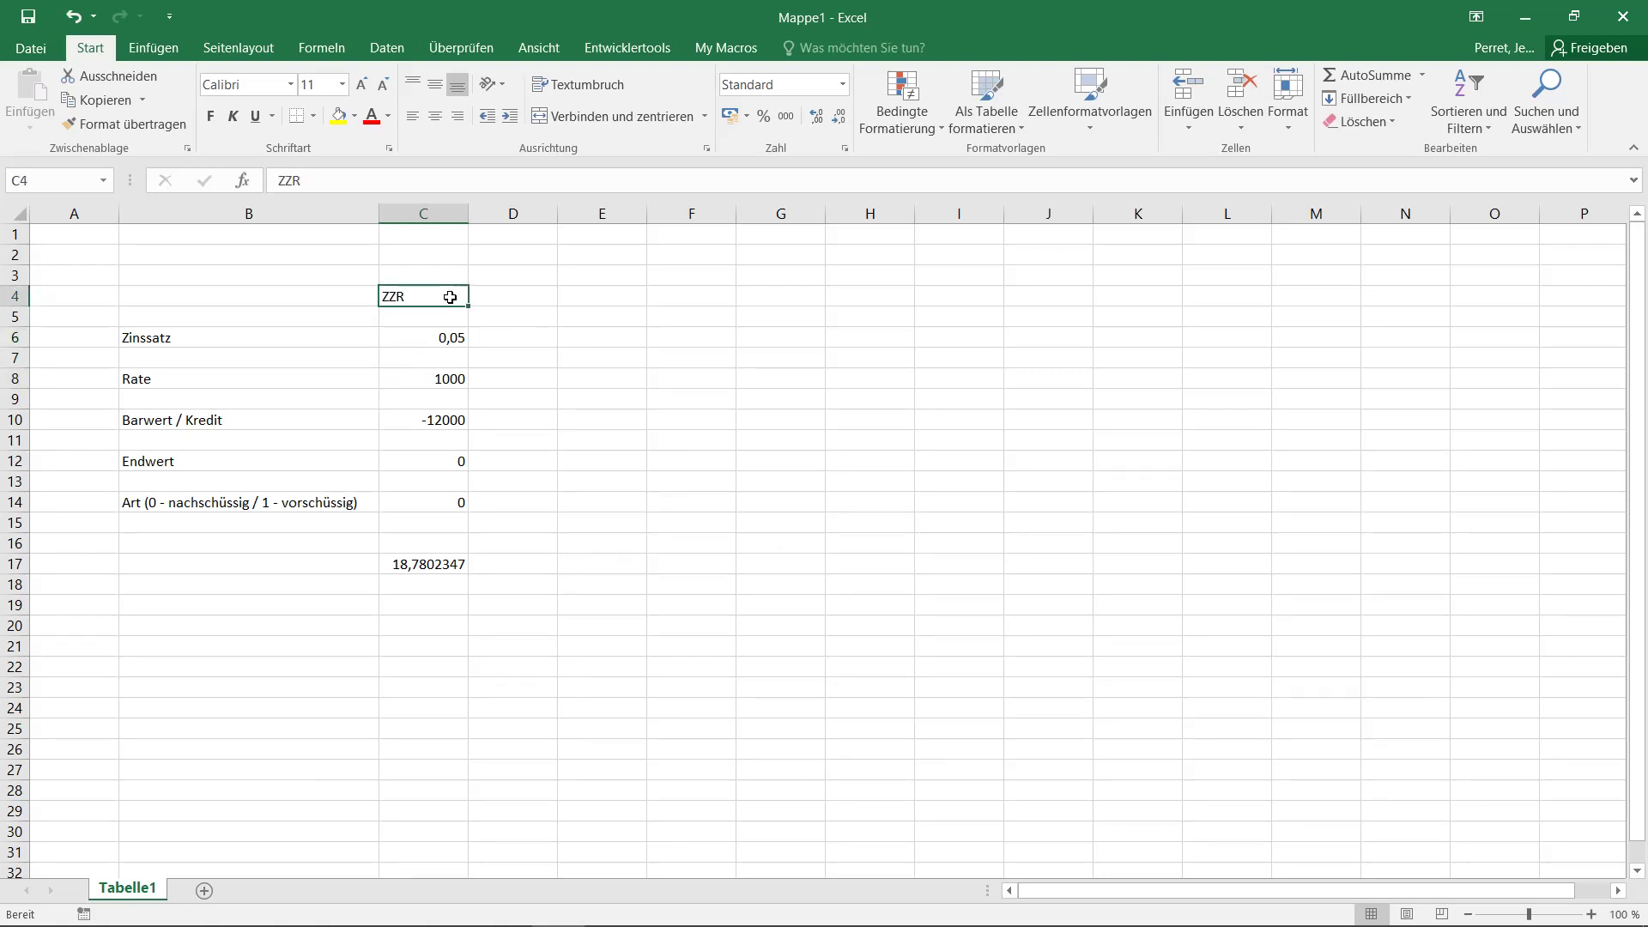